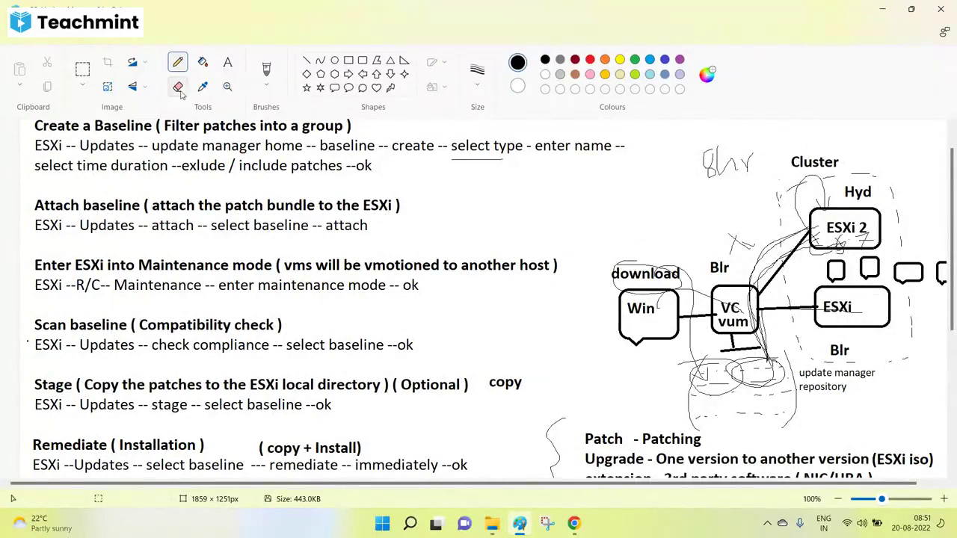
Step: Bring the vSphere Client browser tab forward and reload it to reach the login page
scroll(479, 299, "up", 1)
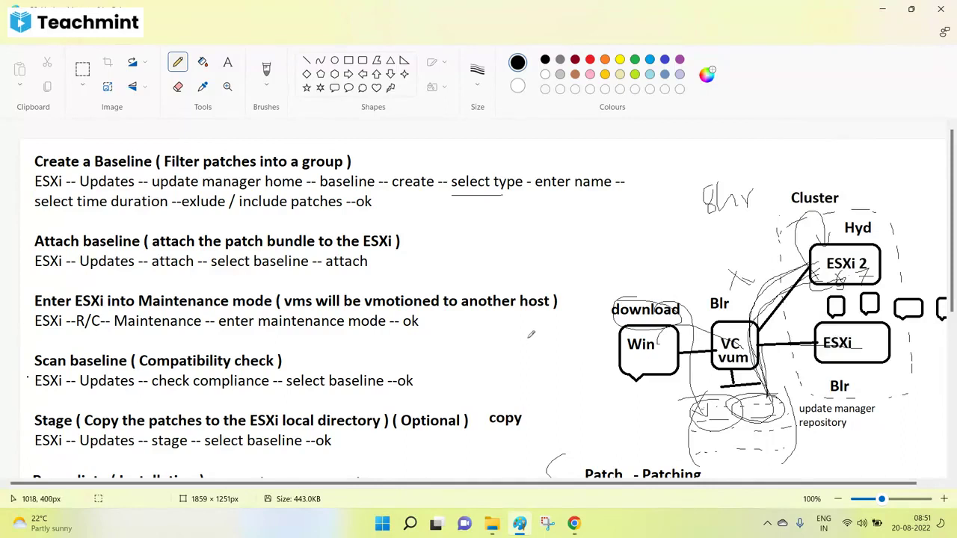
scroll(531, 335, "down", 5)
scroll(532, 329, "up", 5)
mouse_move(573, 523)
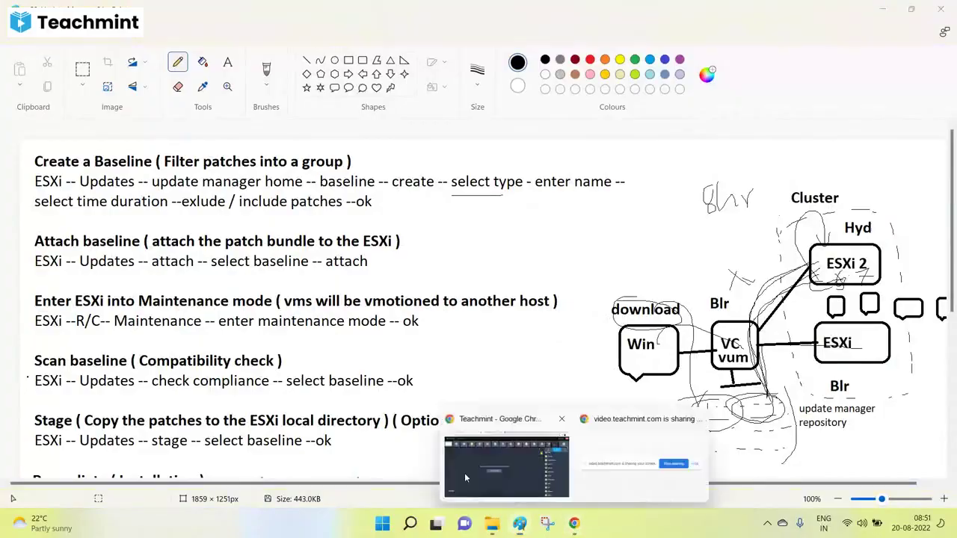
left_click(465, 477)
left_click(347, 9)
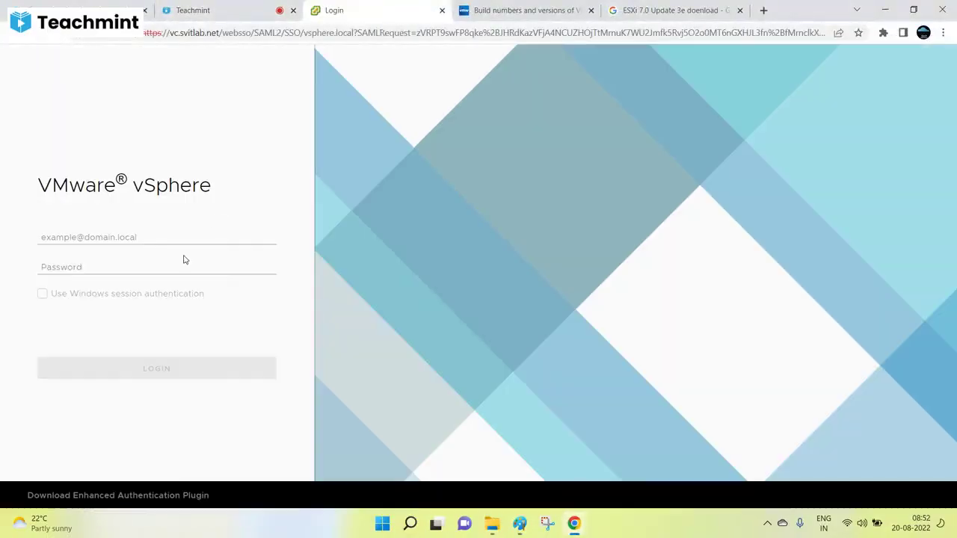
left_click(176, 238)
Step: Sign in as the saved administrator user, retyping the password after the first attempt is rejected
left_click(161, 287)
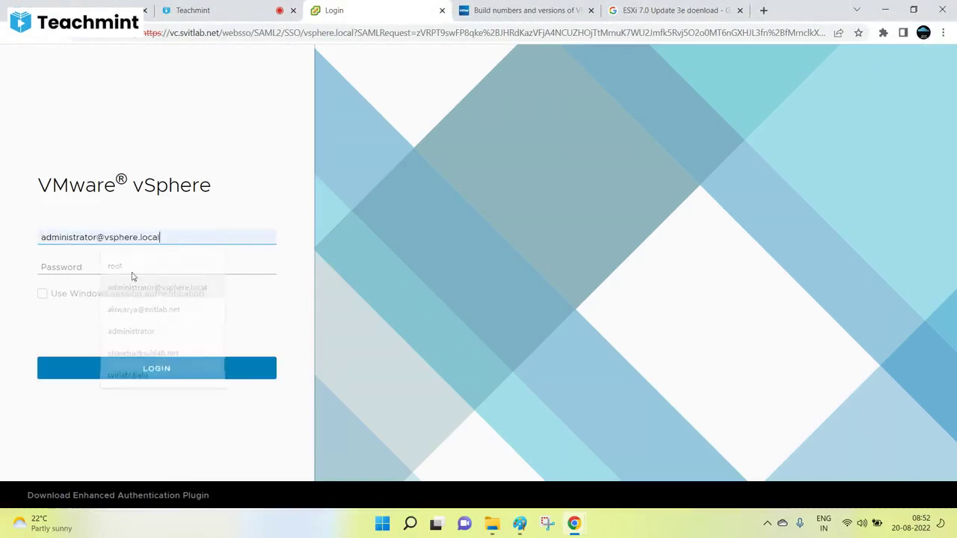
left_click(110, 267)
type("VMware1!")
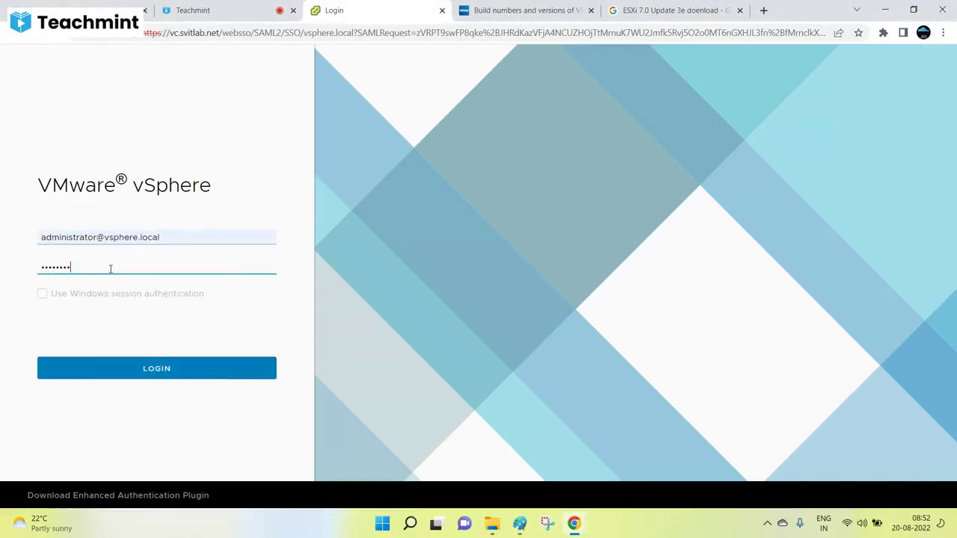
key("Return")
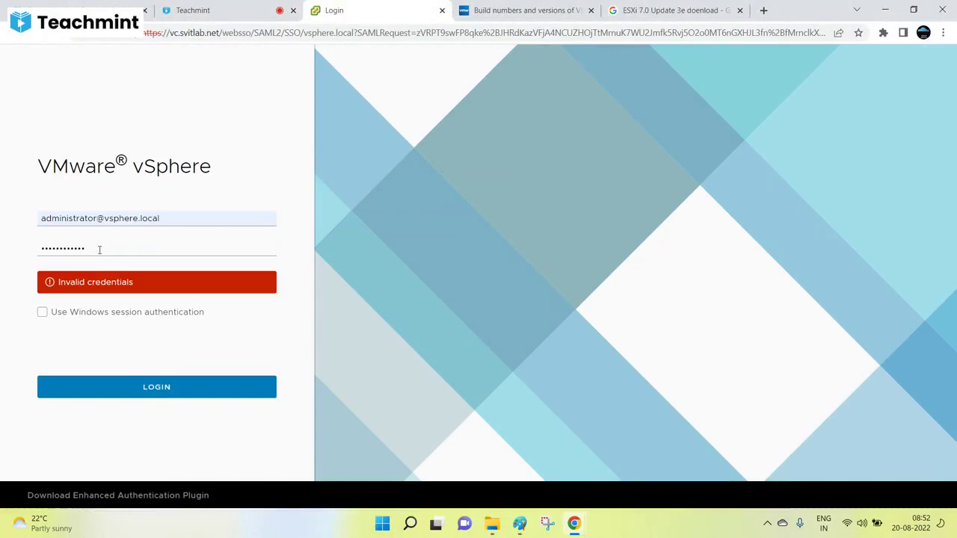
left_click_drag(98, 248, 1, 252)
key("BackSpace")
type("V")
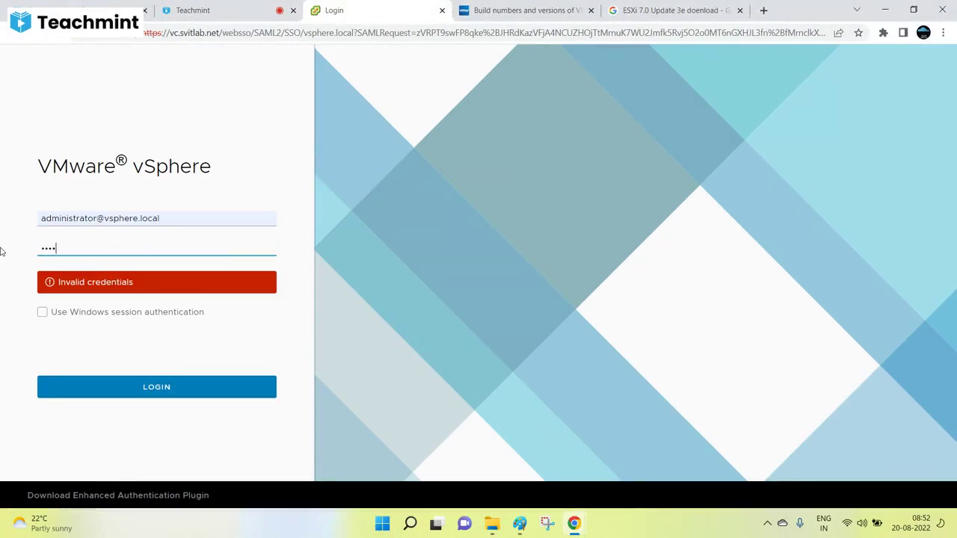
key("Return")
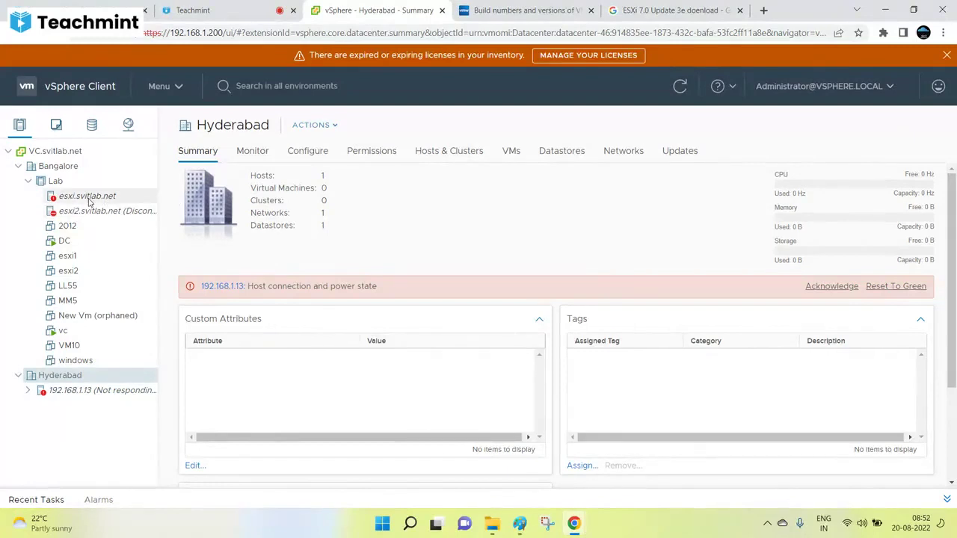
Step: From host esxi.svitlab.net's Updates tab, go to Update Manager Home and list the Baselines
left_click(88, 196)
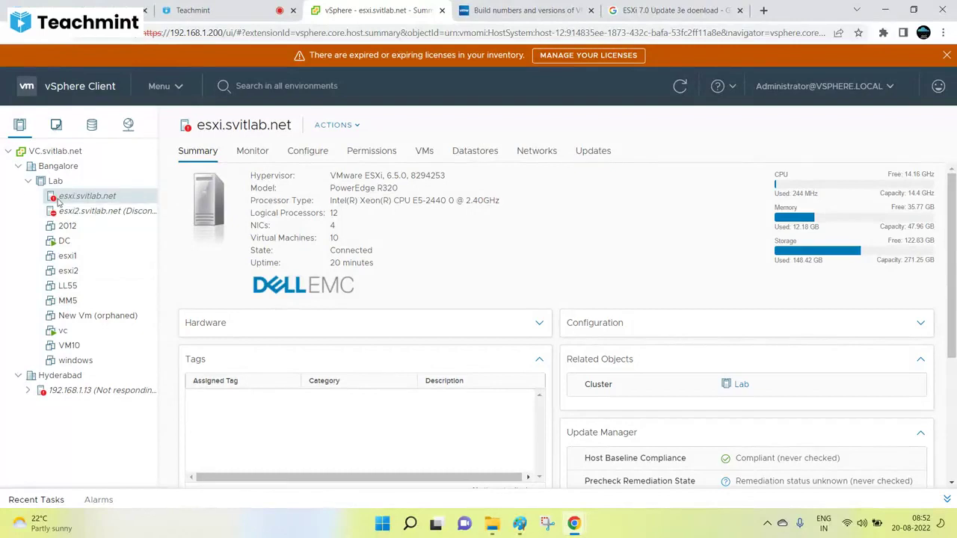
left_click(594, 152)
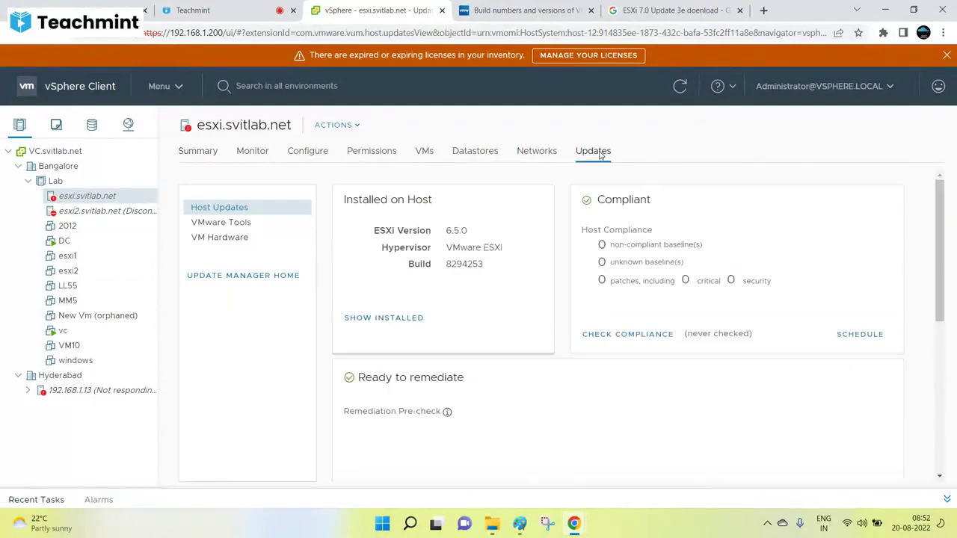
left_click(232, 276)
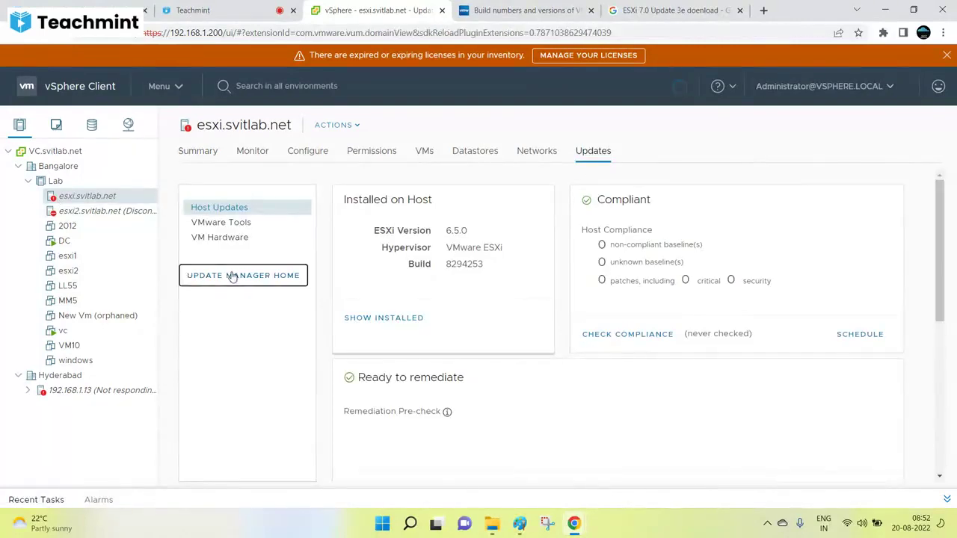
left_click(304, 159)
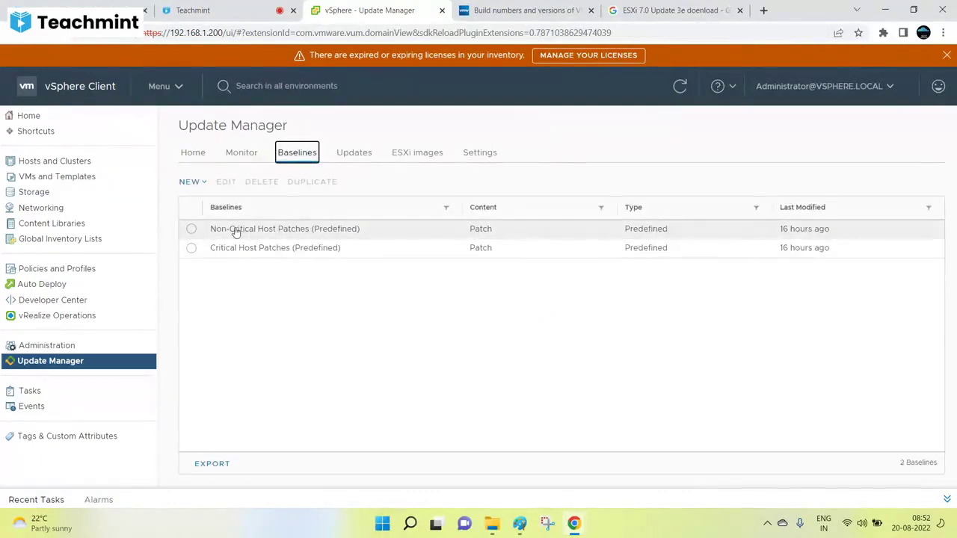
left_click(193, 181)
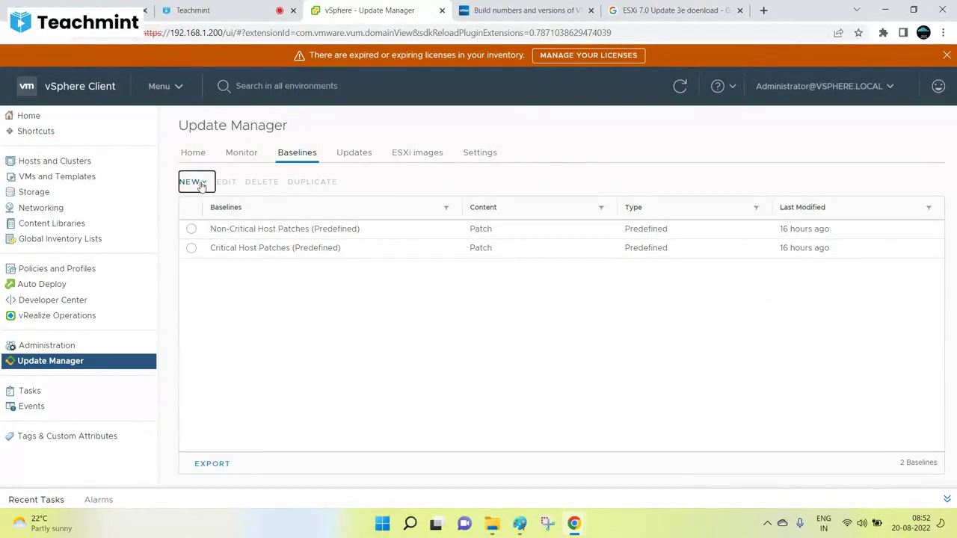
Step: Start a new baseline named Q3-Patching and advance to the Select Image step
left_click(210, 213)
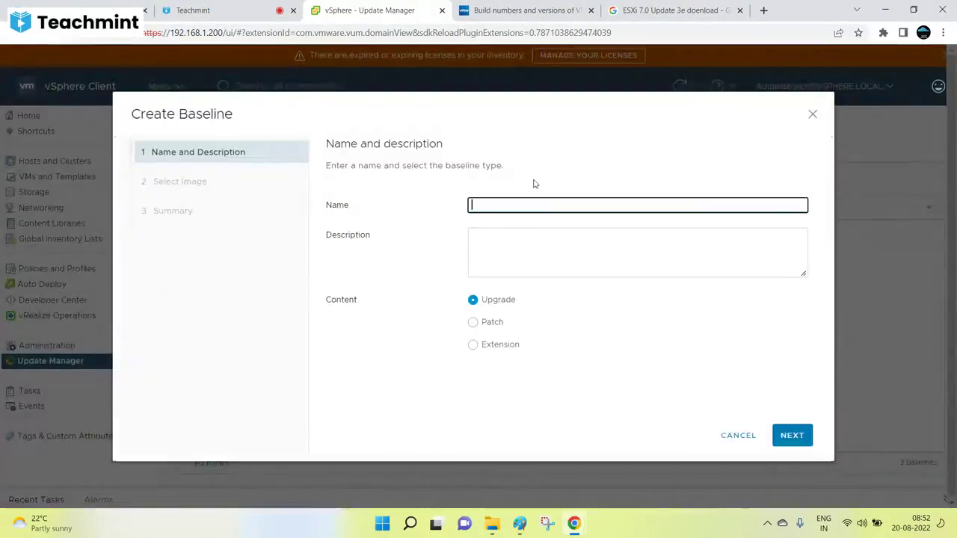
type("Q")
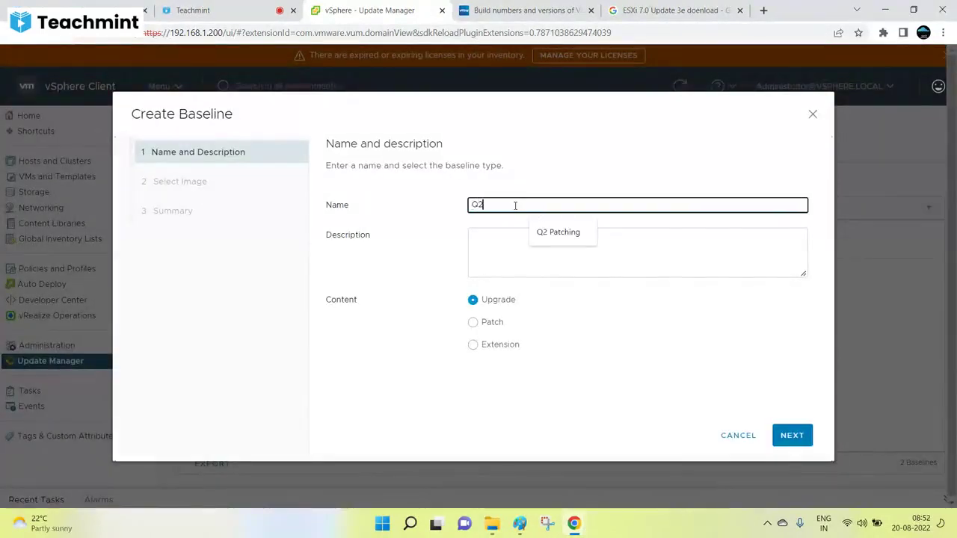
type("2")
key("BackSpace")
type("3-Patching")
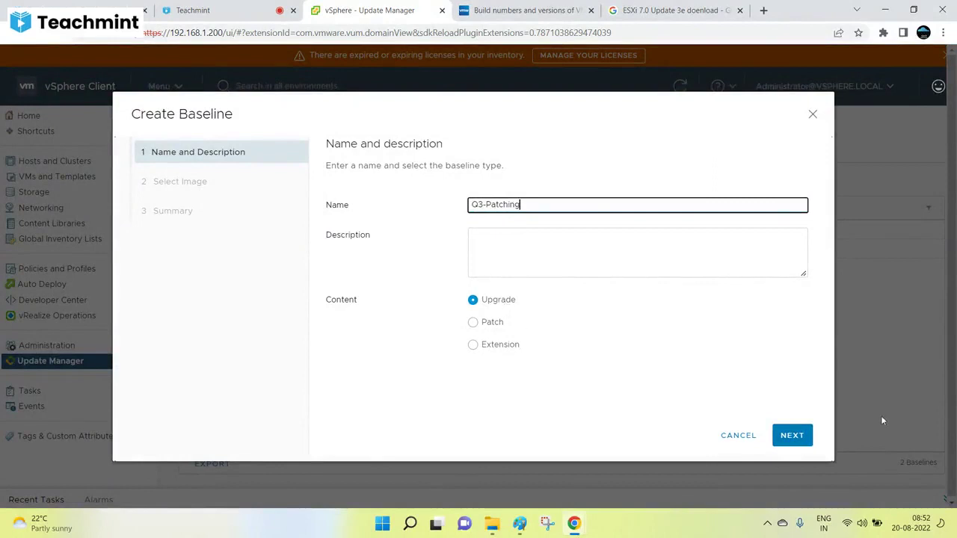
left_click(802, 436)
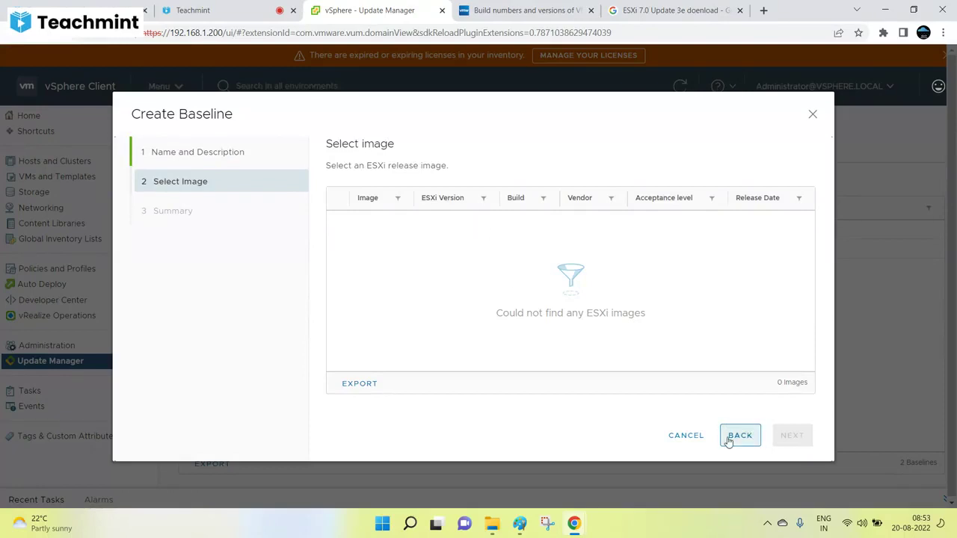
Step: Check the Paint notes, then return to the Create Baseline wizard
left_click(520, 523)
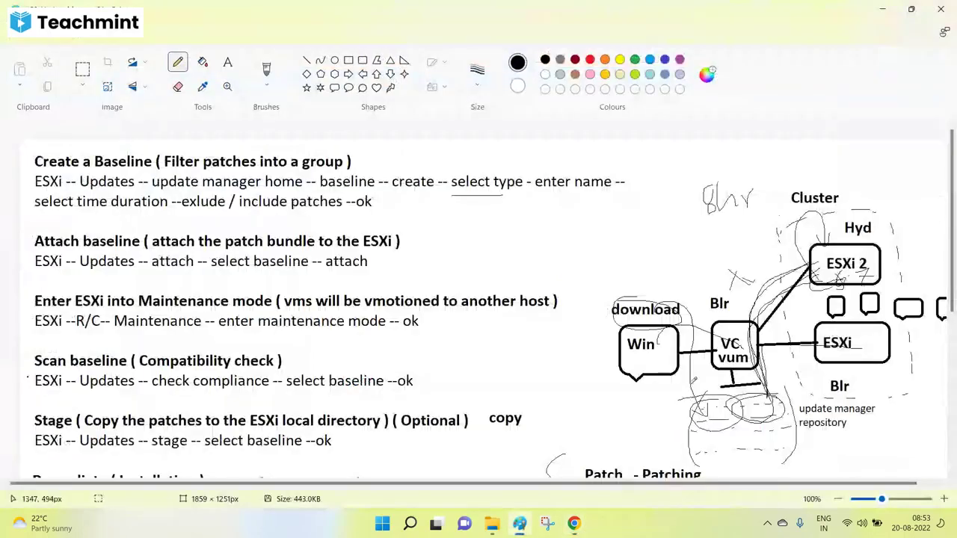
scroll(733, 398, "down", 5)
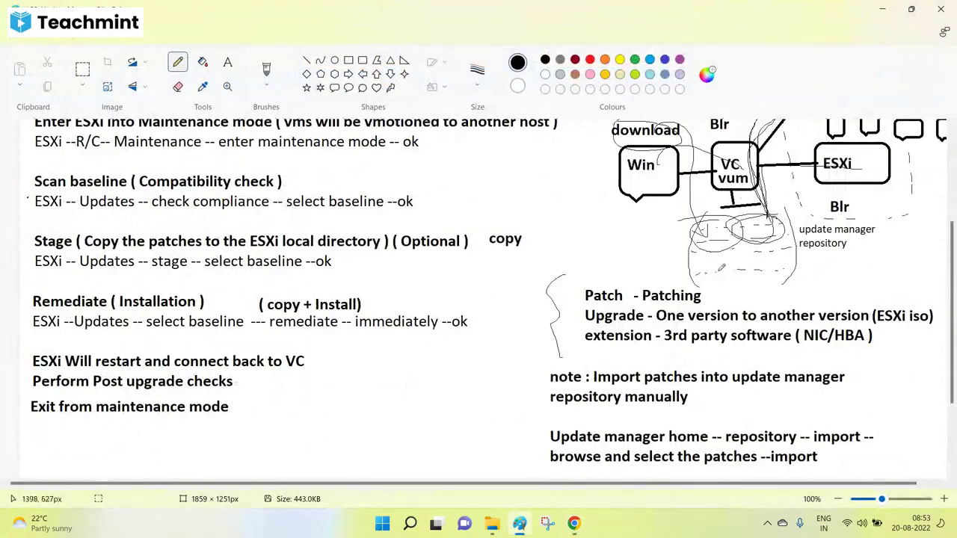
left_click(574, 524)
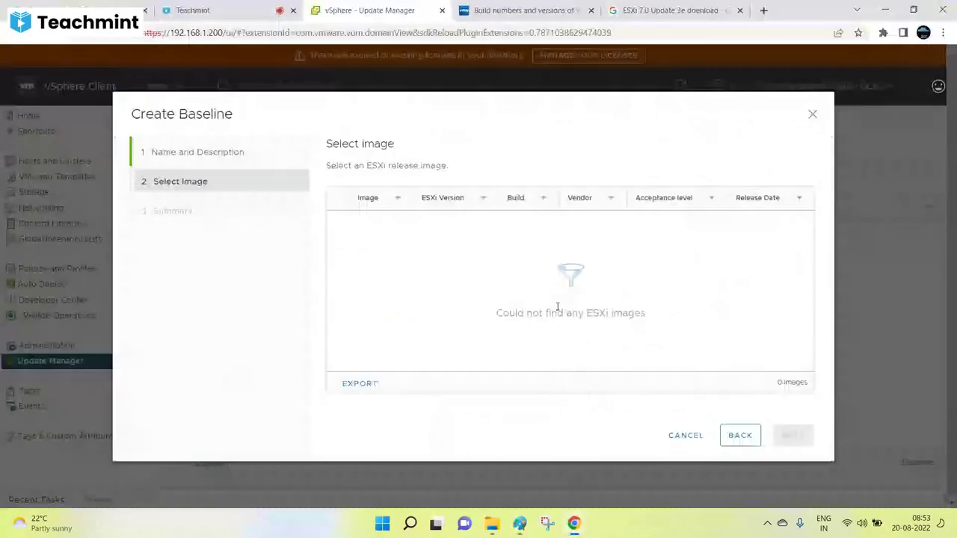
Step: Change the baseline type to Patch, after briefly trying Extension
left_click(740, 437)
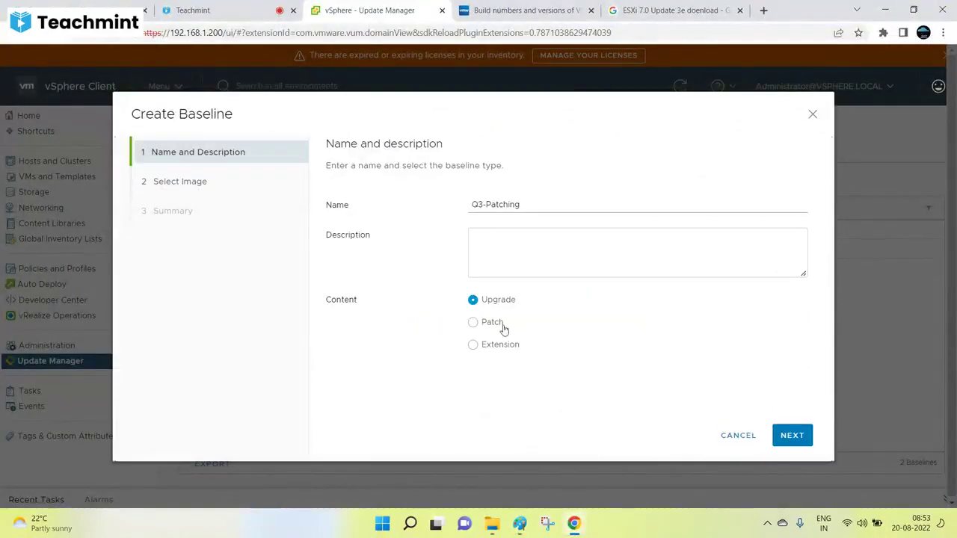
left_click(483, 344)
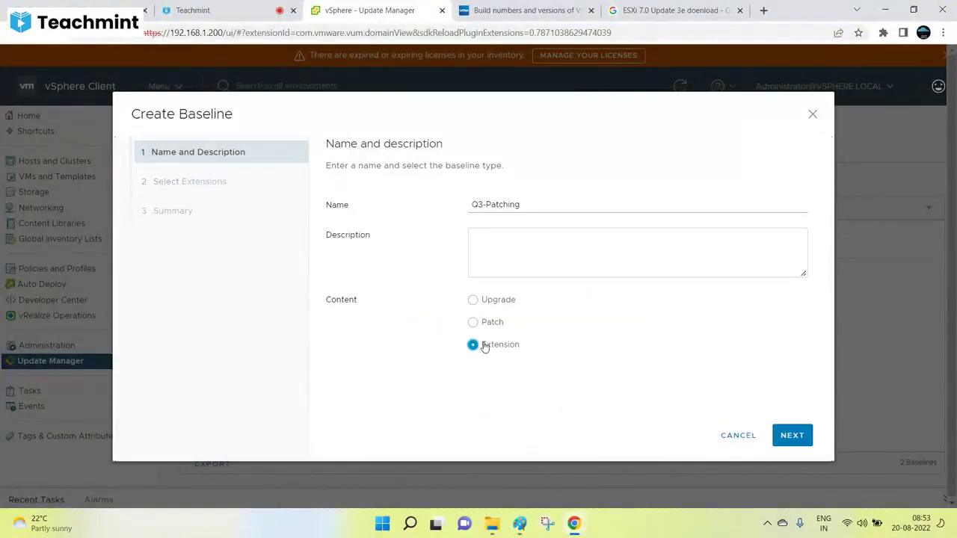
left_click(791, 440)
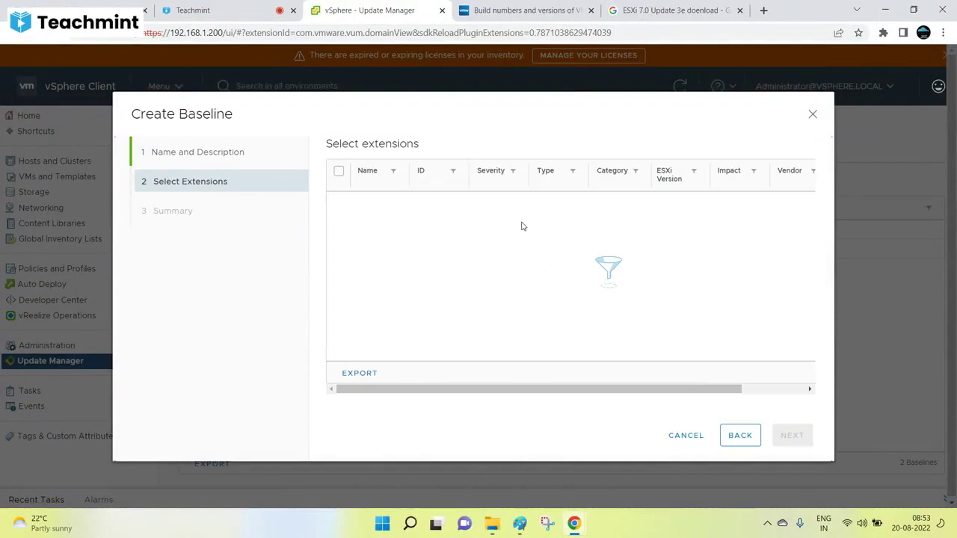
left_click(741, 440)
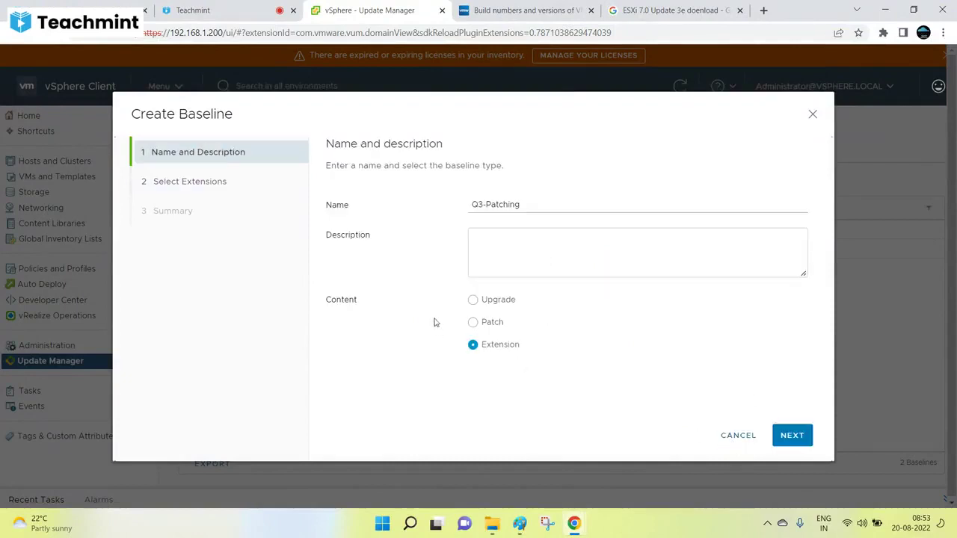
left_click(472, 321)
left_click(781, 436)
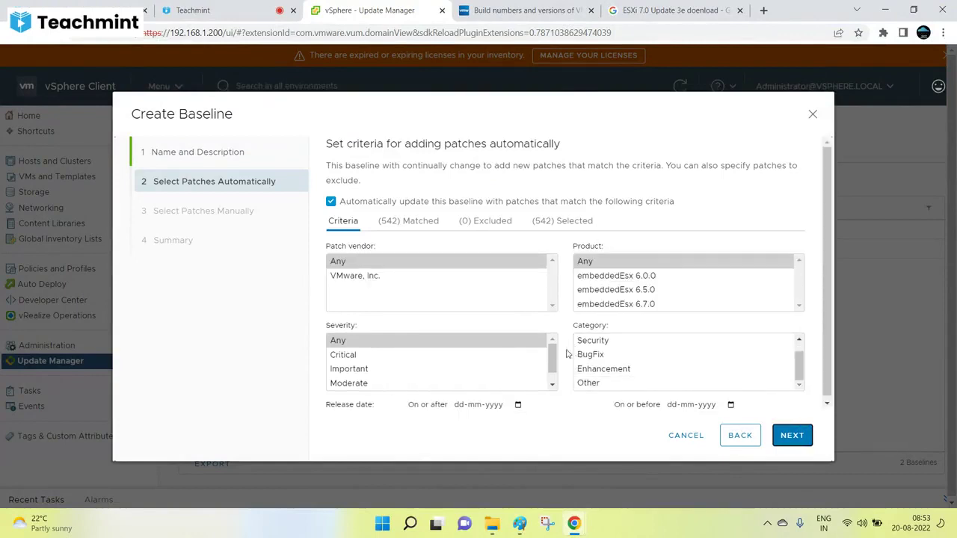
Step: Limit automatic patches to those released on or before 30-06-2022
scroll(792, 321, "down", 1)
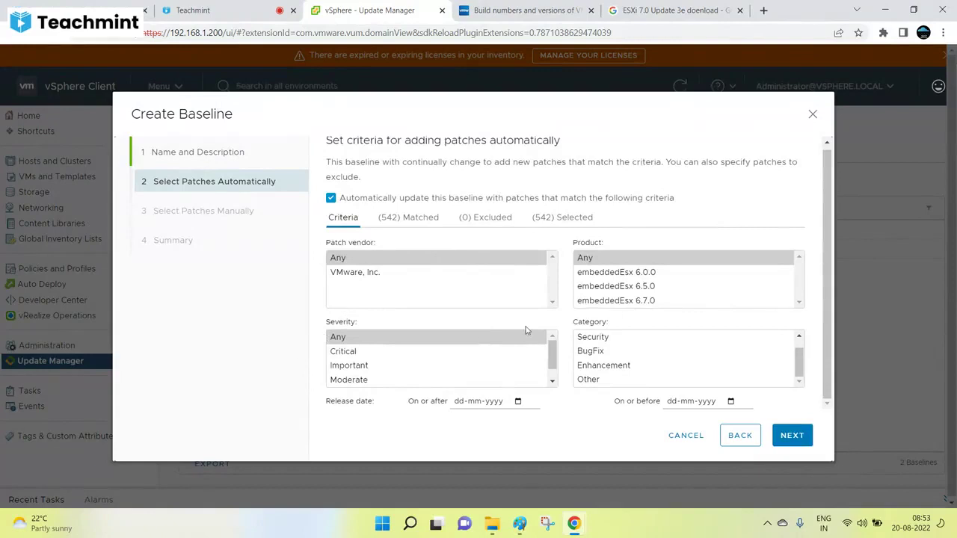
left_click(518, 402)
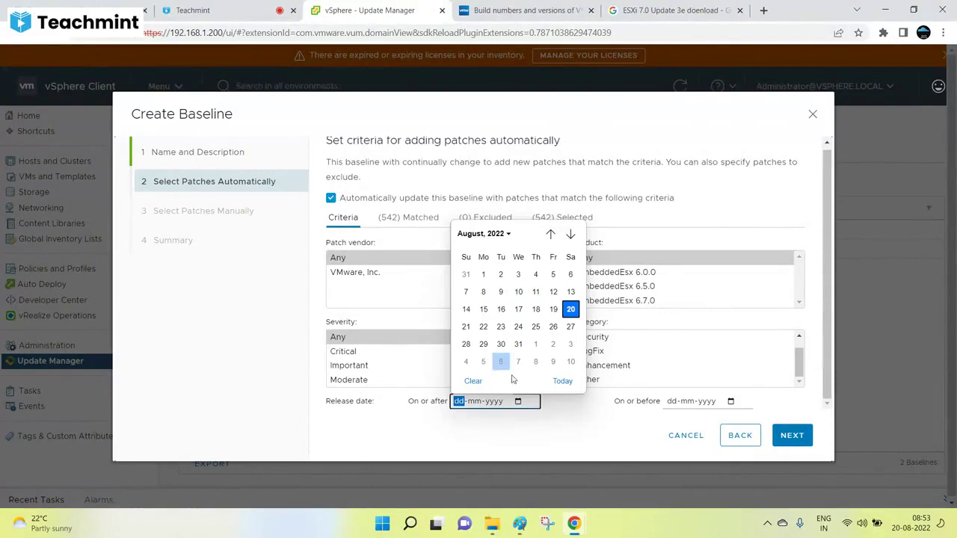
left_click(601, 423)
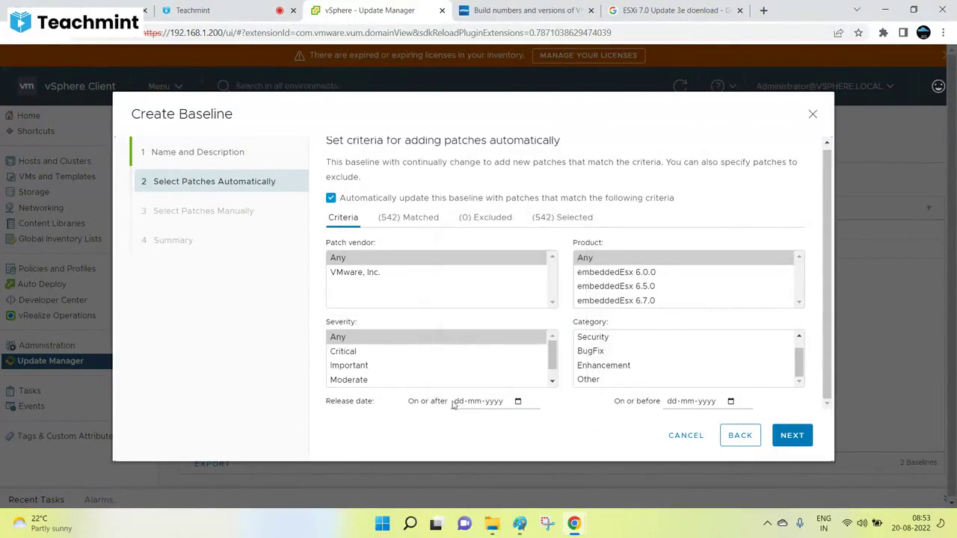
left_click(730, 402)
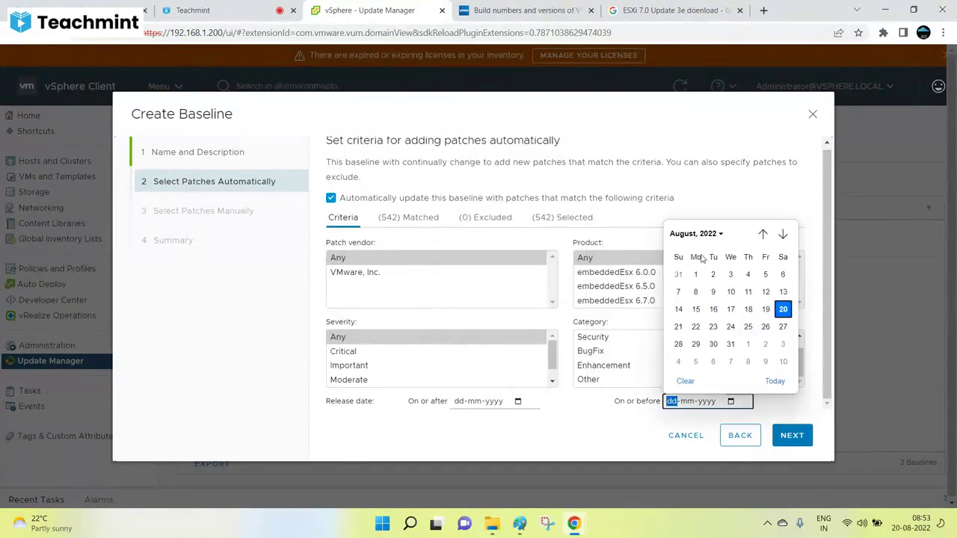
left_click(763, 234)
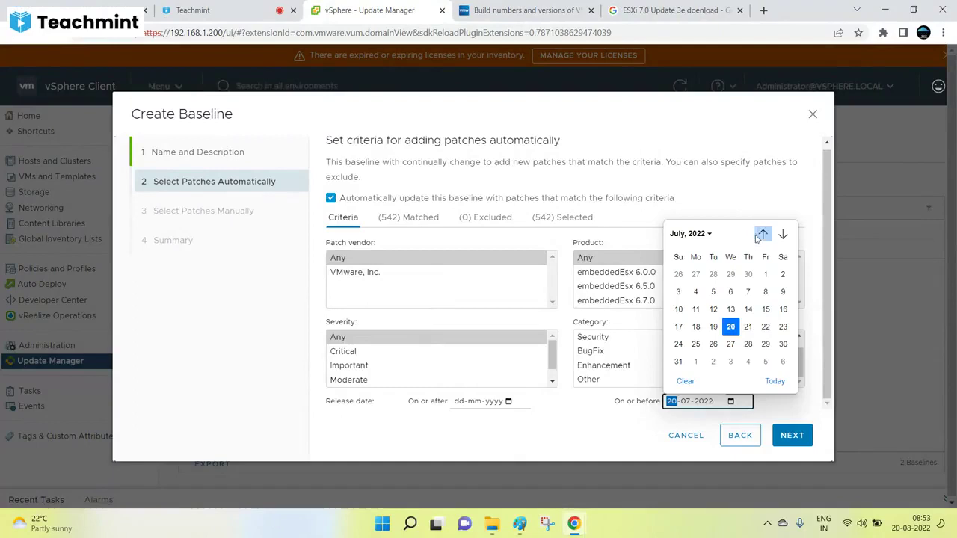
left_click(763, 234)
left_click(747, 294)
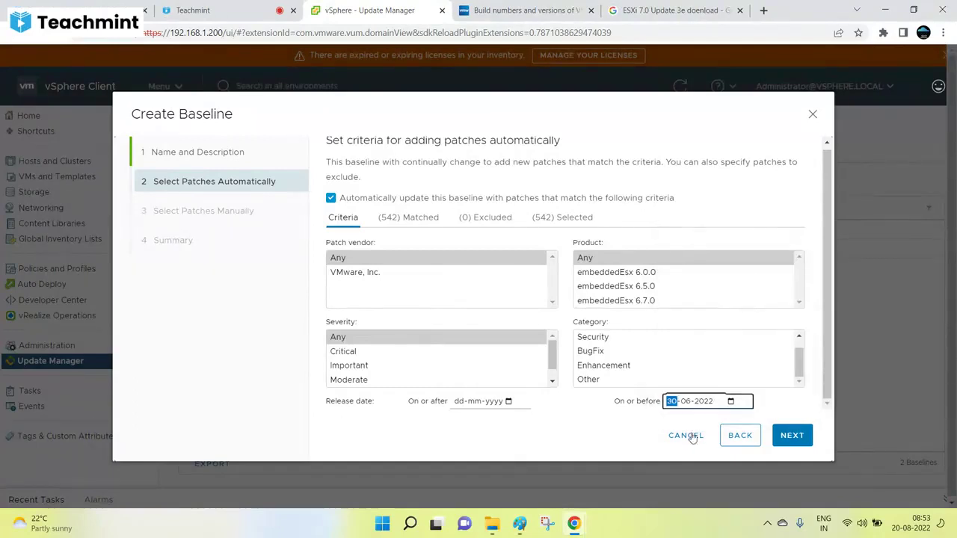
left_click(794, 441)
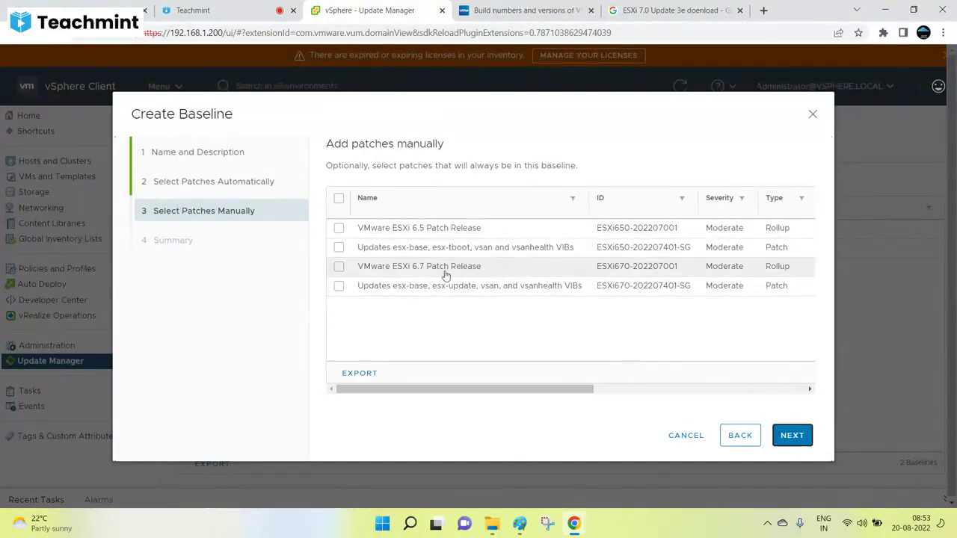
Step: Review the manual patch list, toggling the ESXi 6.5 Patch Release and cancelling an export
left_click(792, 440)
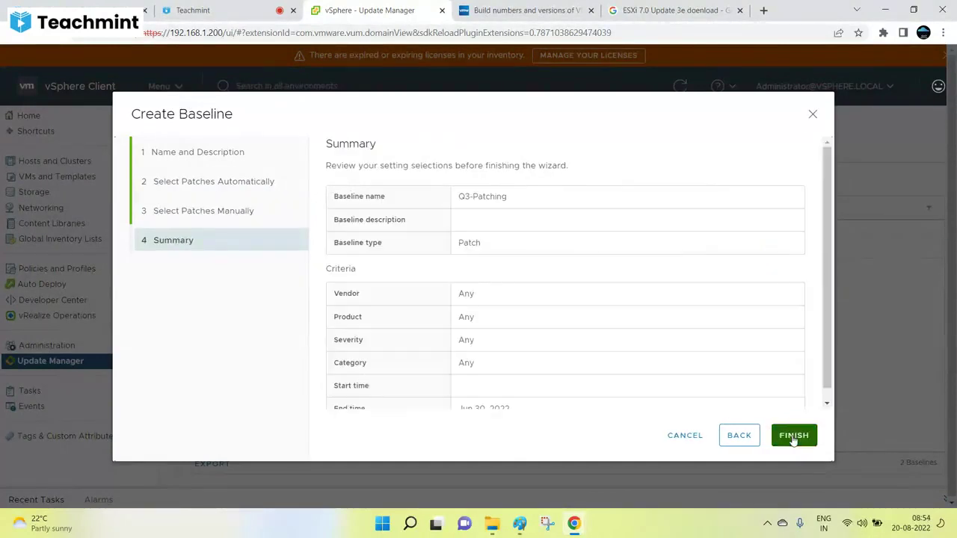
left_click(738, 437)
left_click(340, 228)
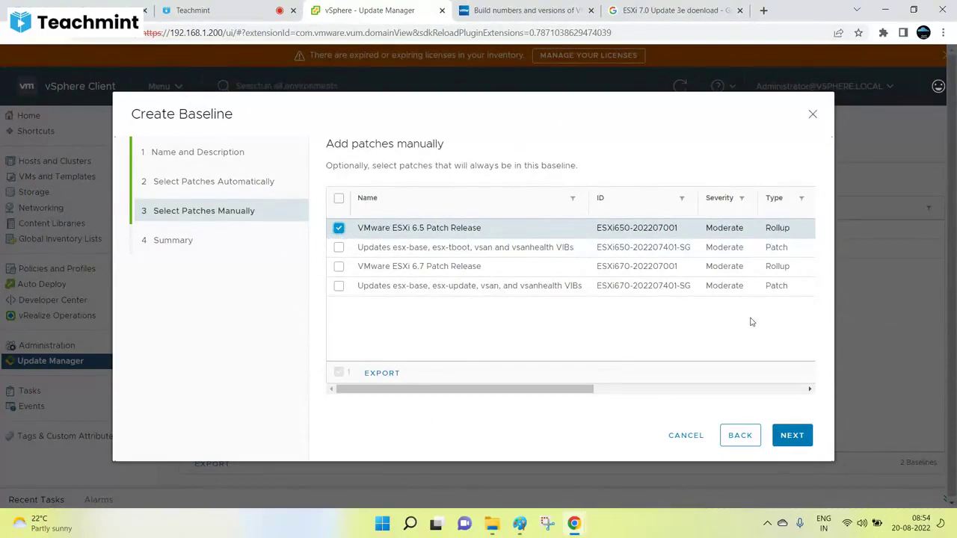
left_click_drag(588, 389, 565, 389)
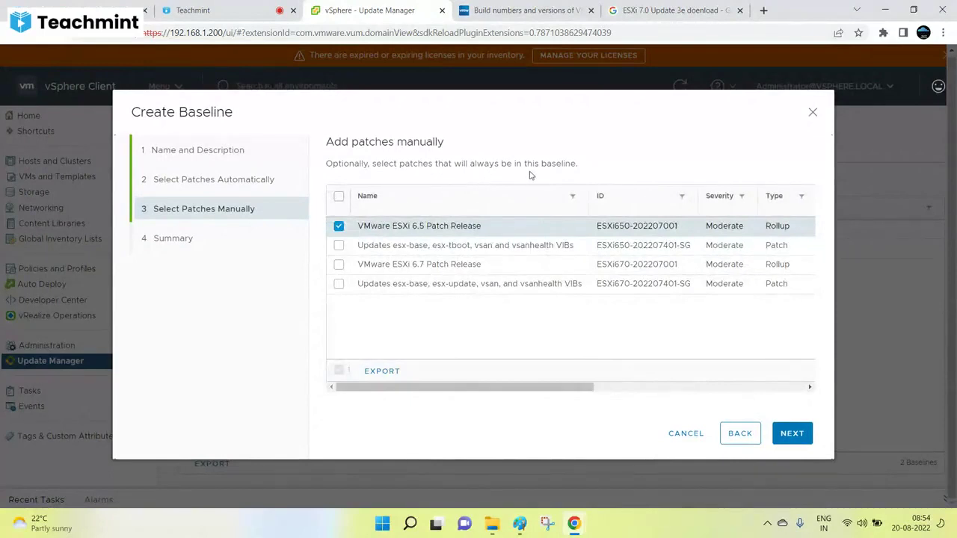
left_click(339, 226)
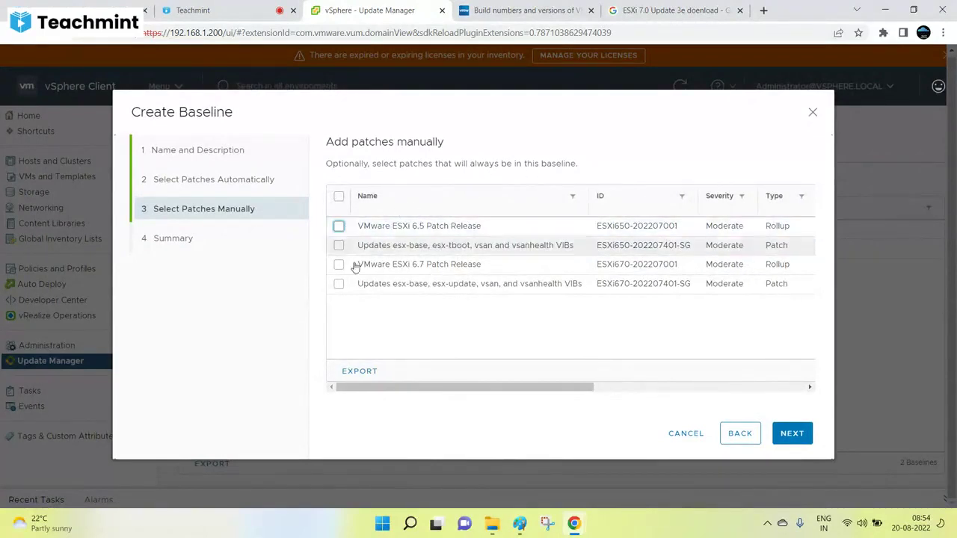
left_click(341, 228)
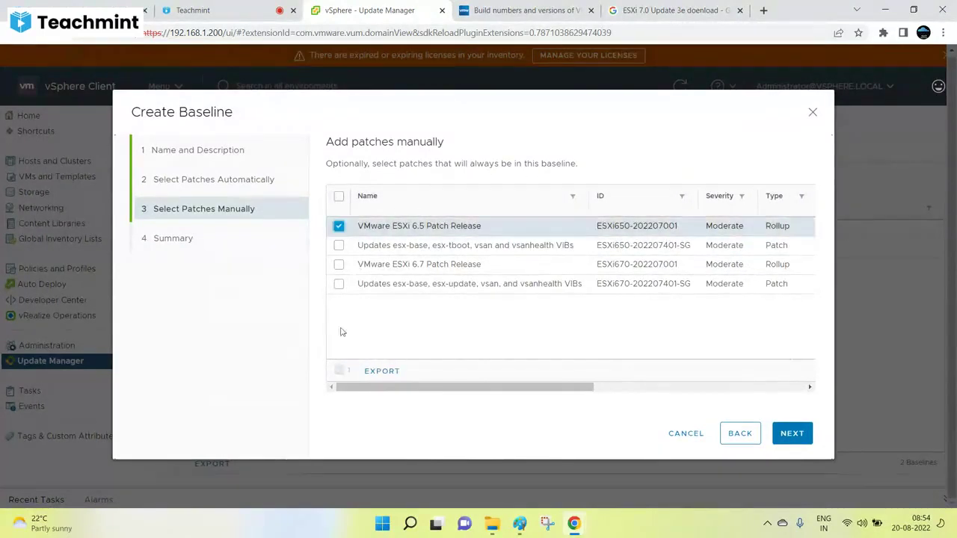
left_click(339, 227)
left_click(358, 371)
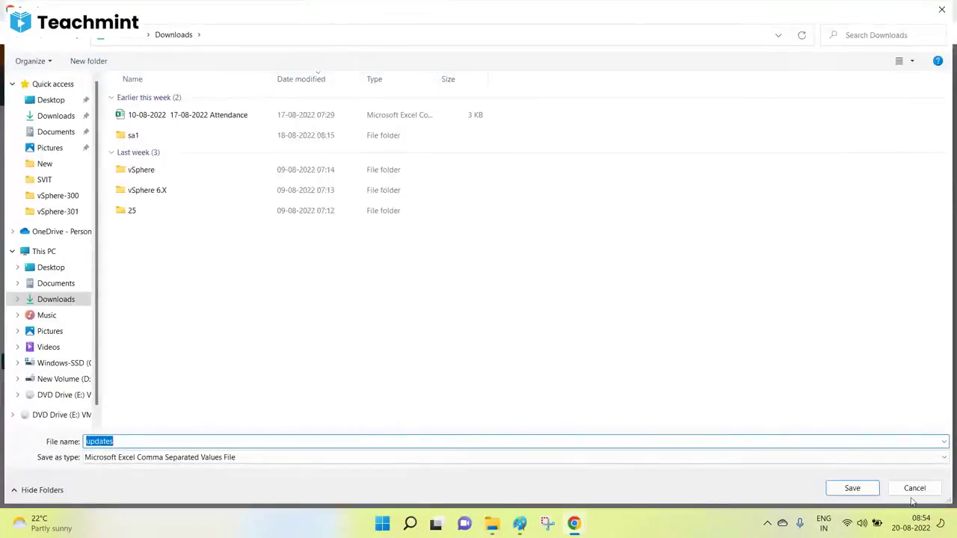
left_click(914, 488)
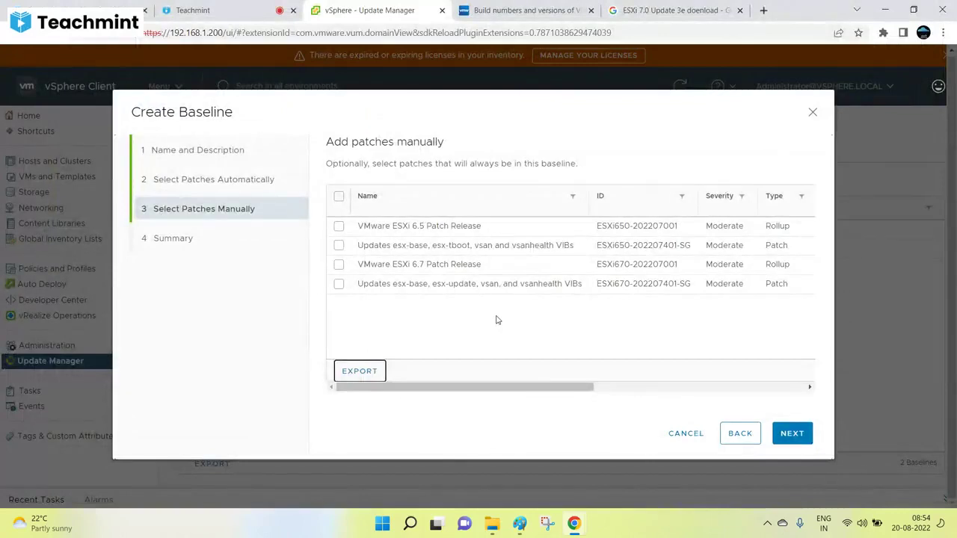
Step: Leave all manual patches unselected, finish the Q3-Patching baseline, and view ESXi images
left_click(339, 196)
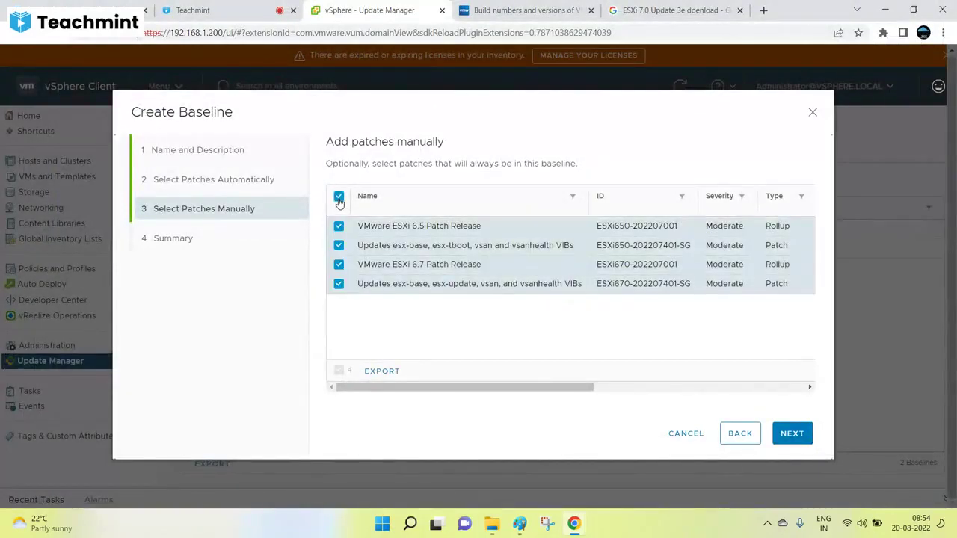
left_click(339, 197)
left_click(794, 435)
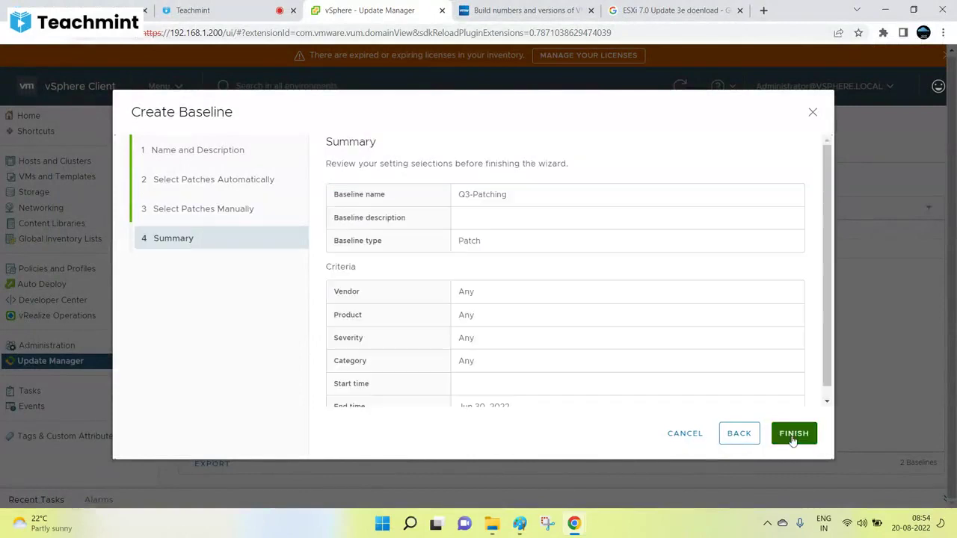
left_click(791, 436)
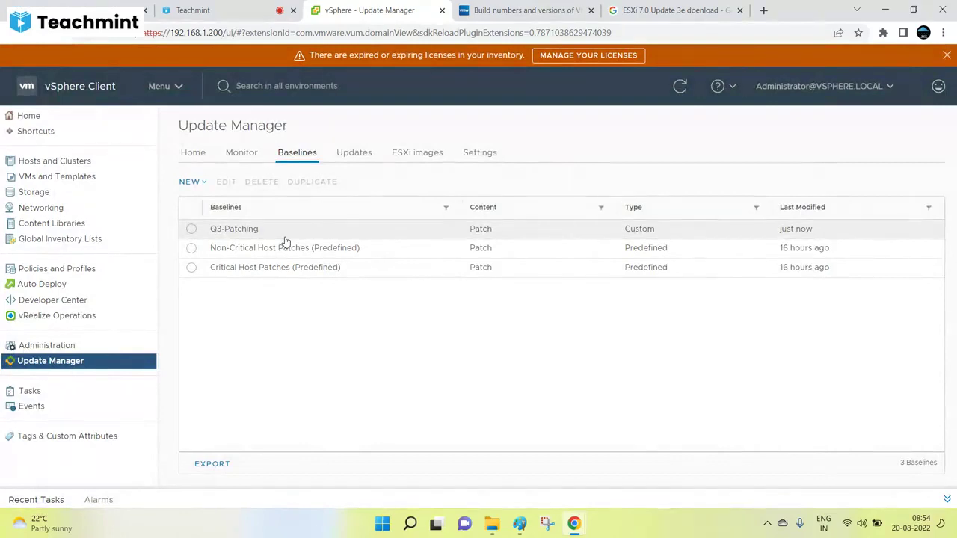
left_click(414, 153)
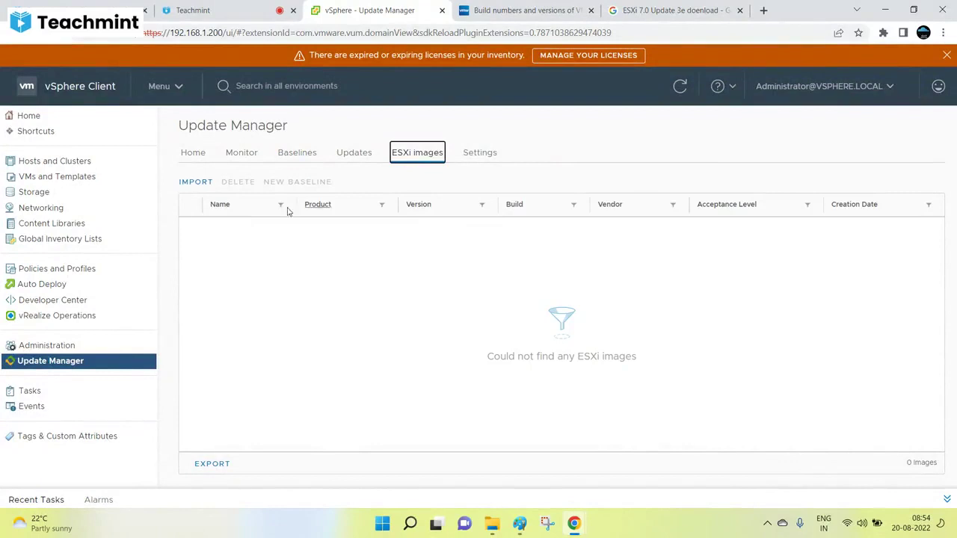
Step: Open the Updates page and start a patch import from file, then cancel it
left_click(351, 154)
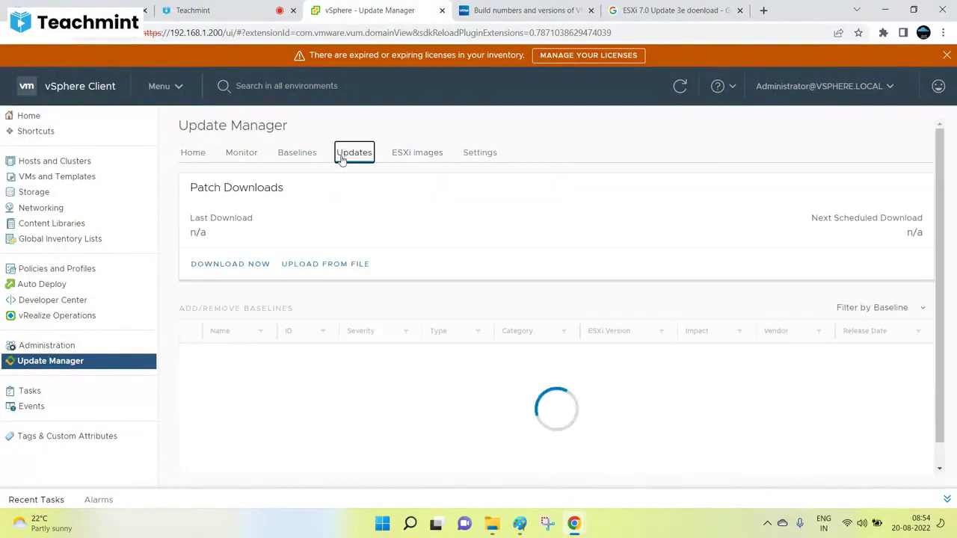
left_click(340, 266)
left_click(593, 253)
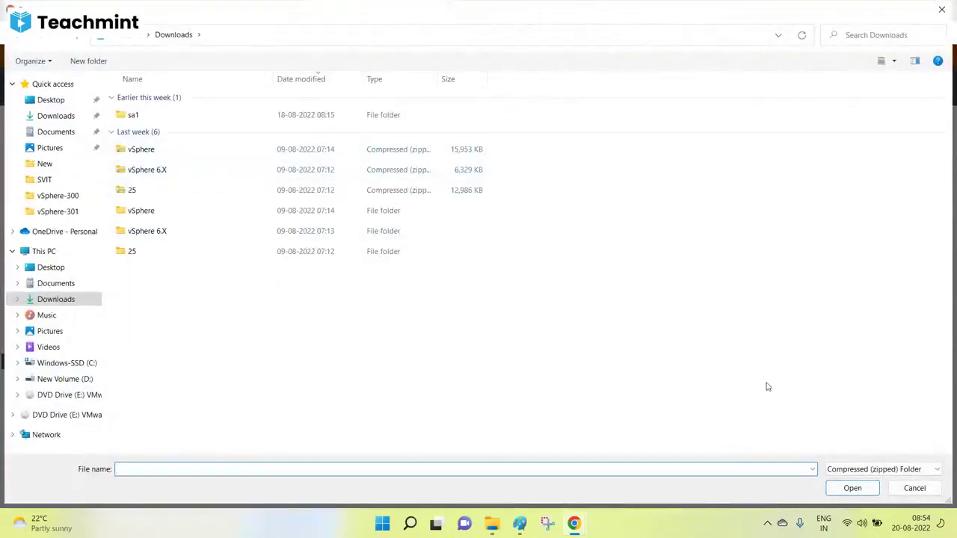
left_click(913, 488)
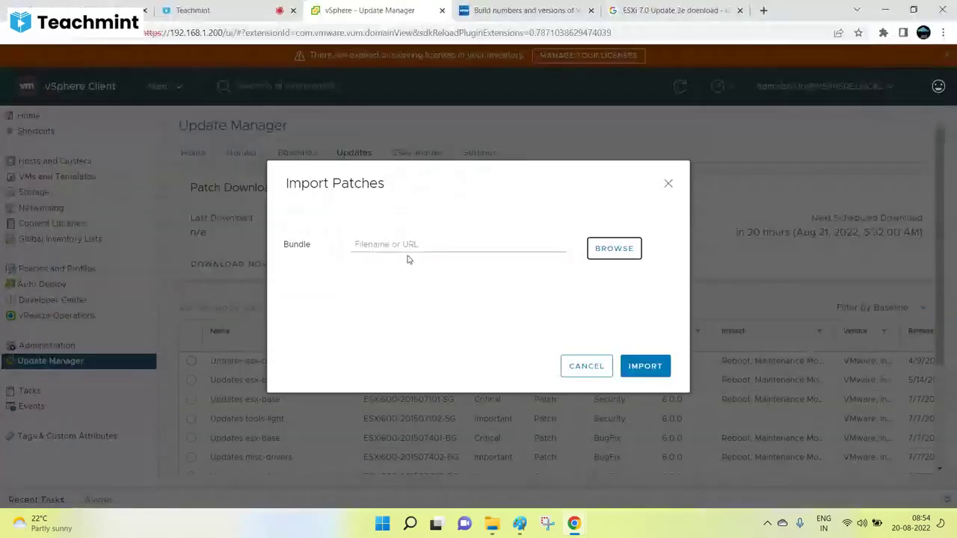
left_click(592, 365)
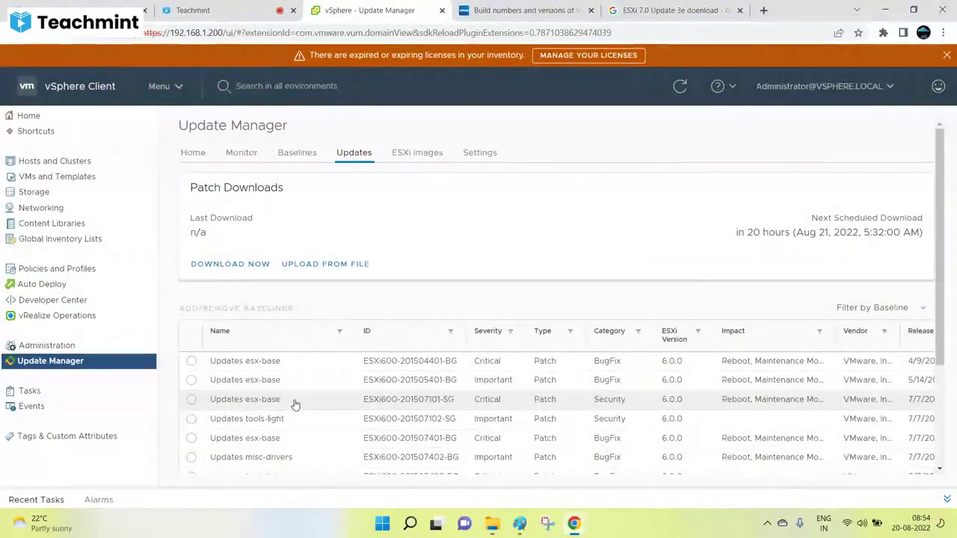
Step: Start an ESXi image import and search the PC for *.iso files
left_click(408, 152)
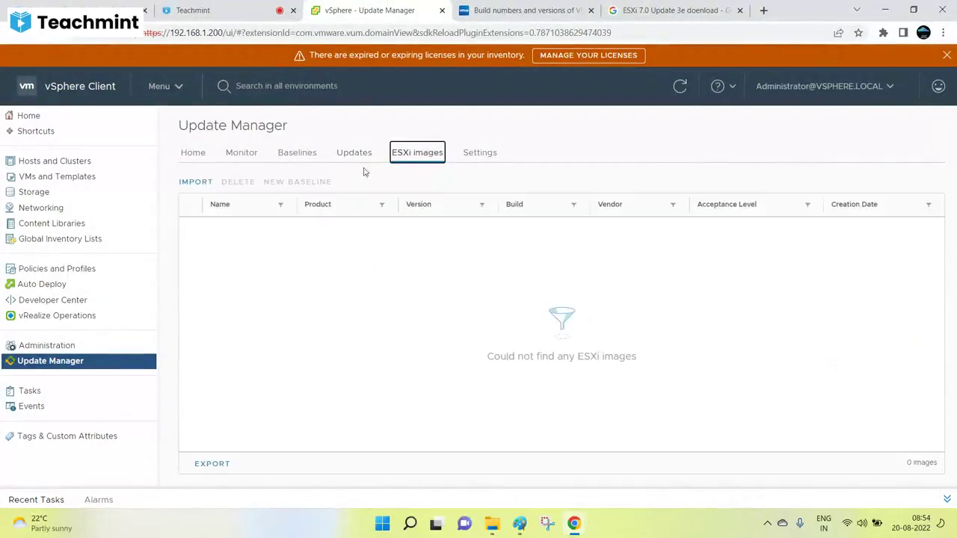
left_click(198, 182)
left_click(599, 249)
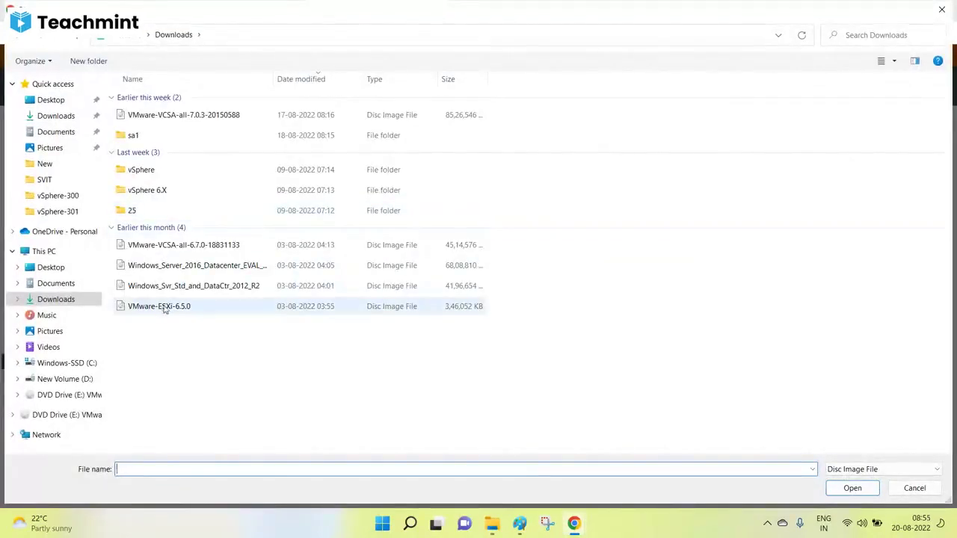
left_click(181, 246)
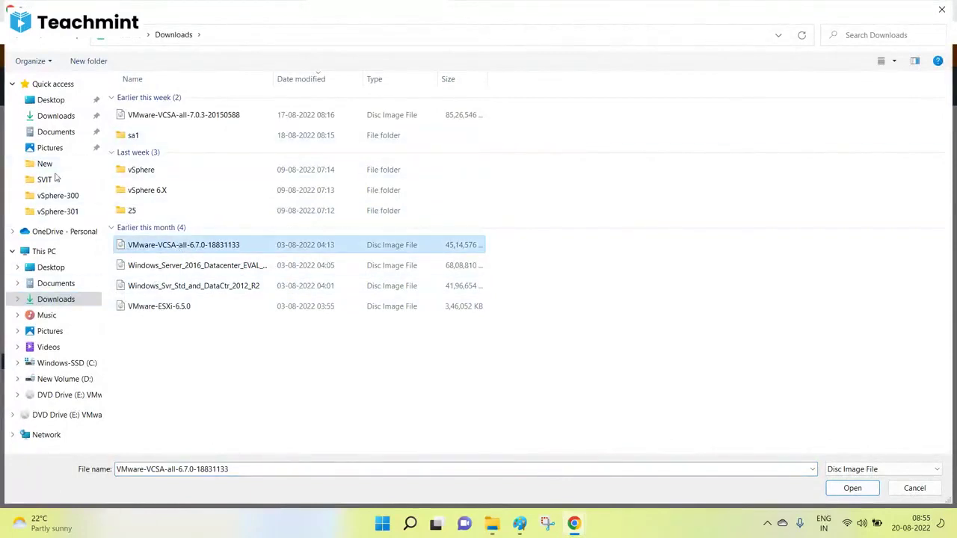
left_click(65, 197)
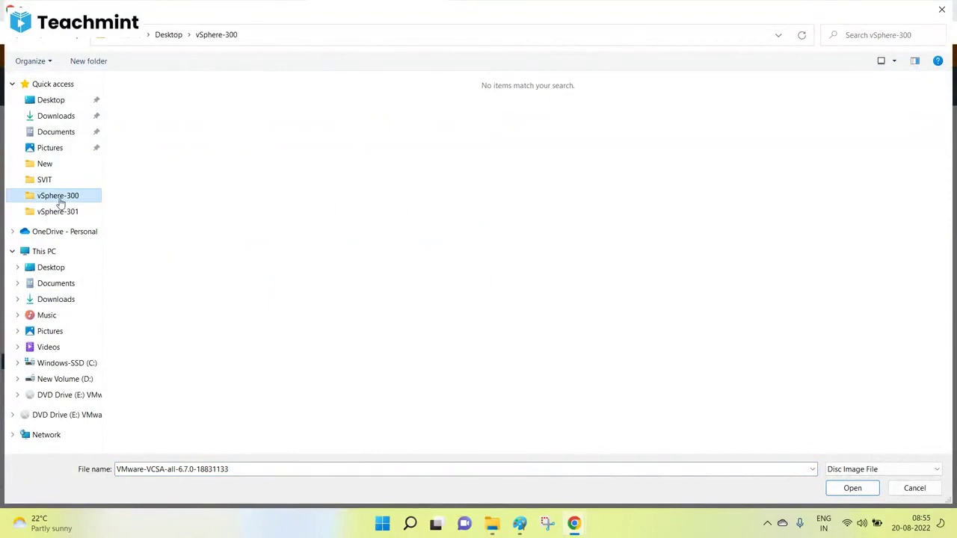
left_click(43, 252)
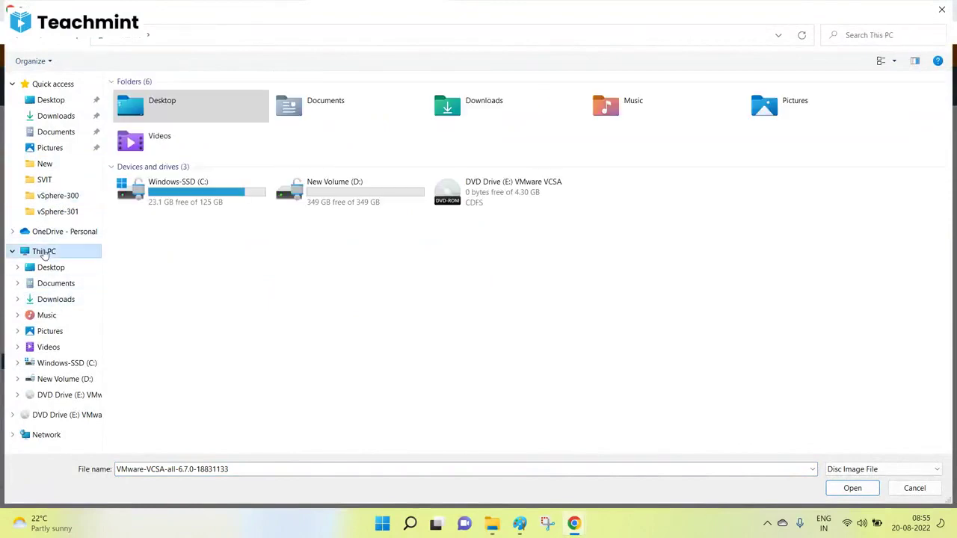
left_click(882, 34)
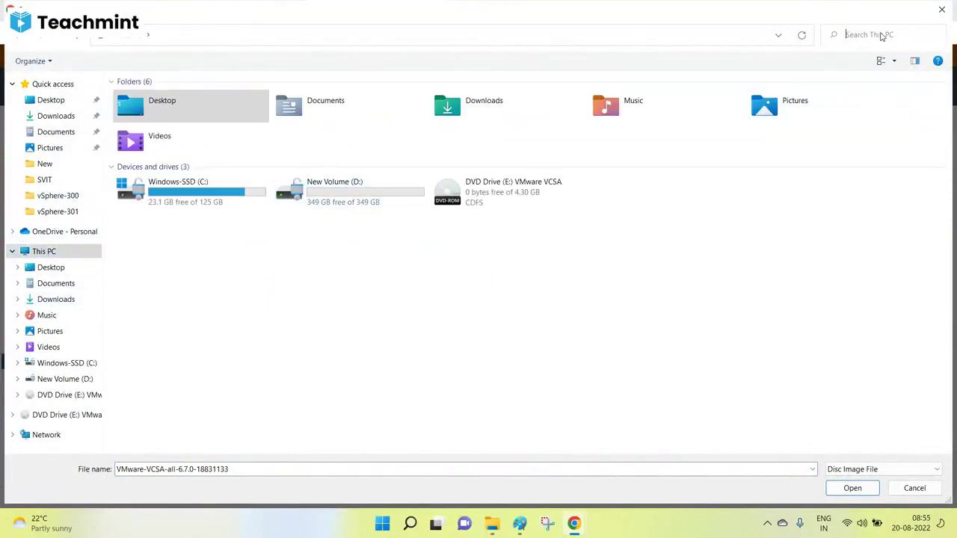
type("*")
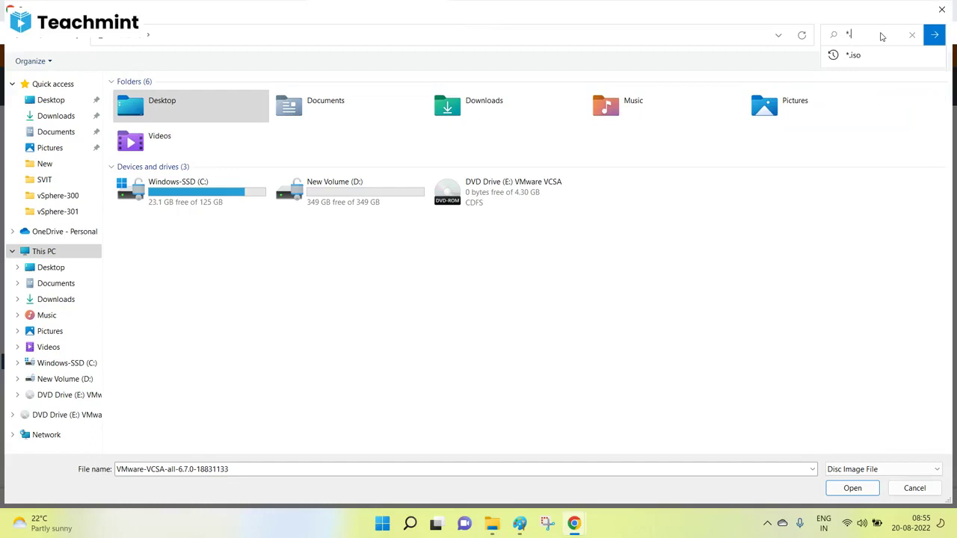
type(".iso")
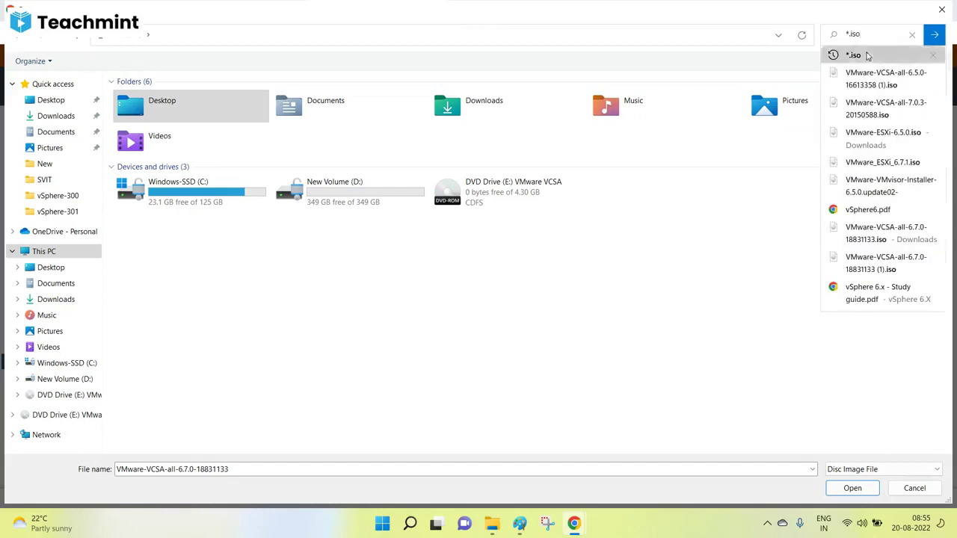
left_click(874, 56)
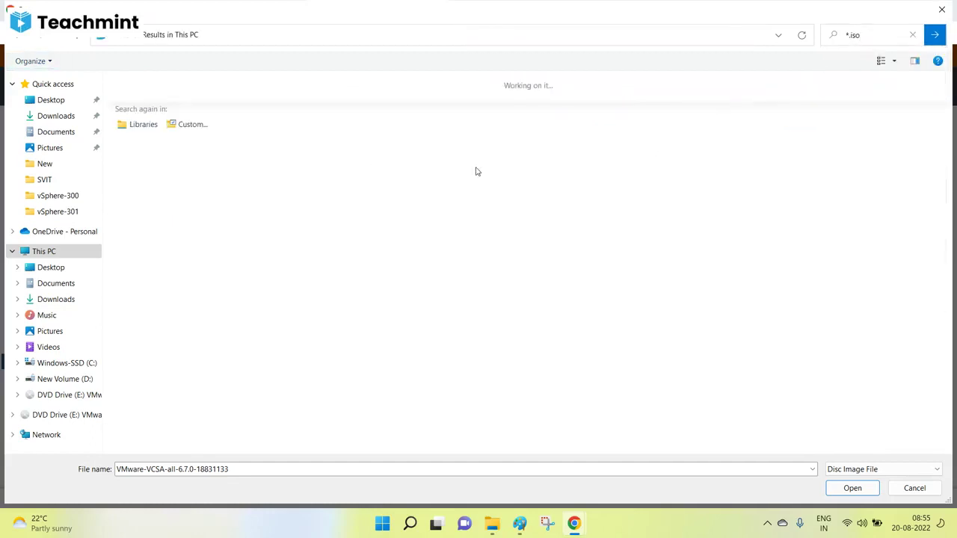
Step: Pick VMware_ESXi_6.7.1.iso from Desktop > ESXi 6.7 and upload it
left_click(58, 100)
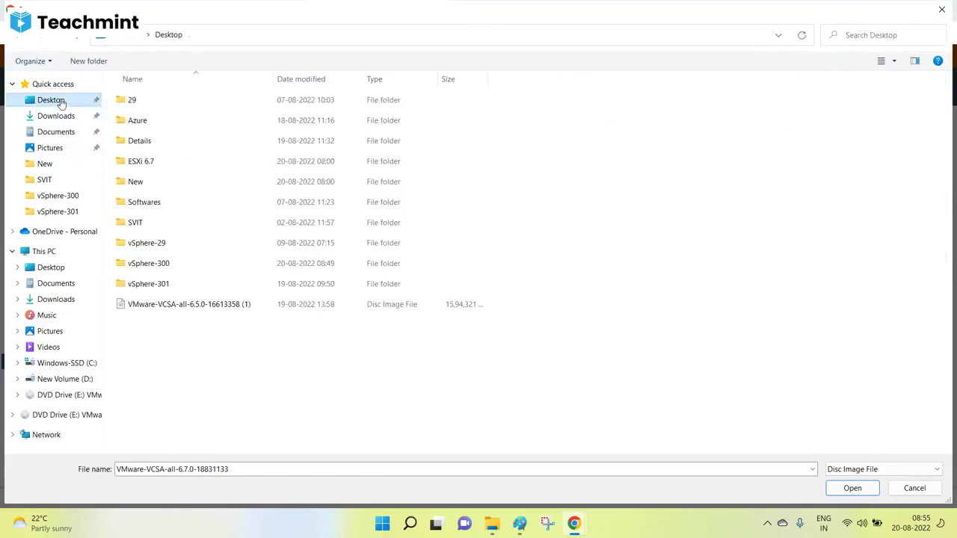
left_click(57, 117)
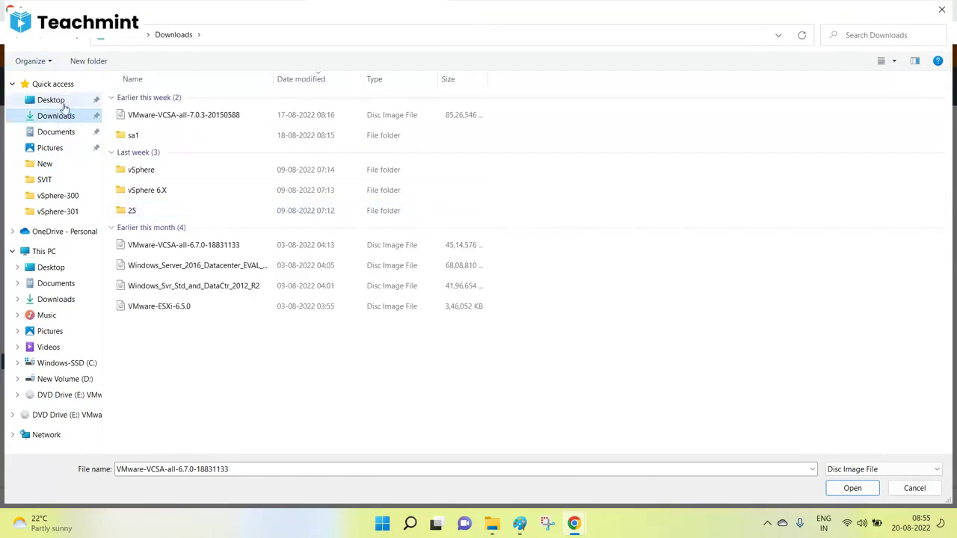
left_click(63, 101)
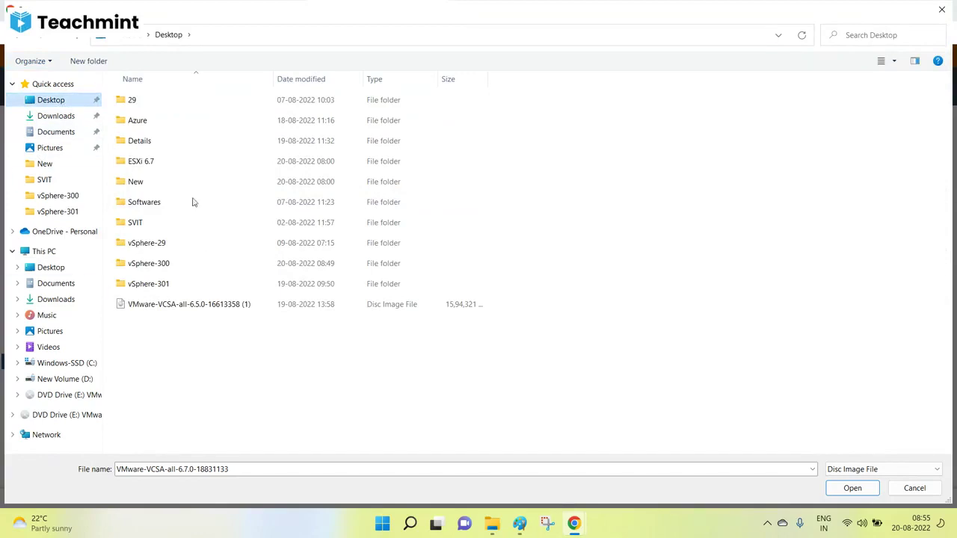
double_click(157, 162)
left_click(173, 100)
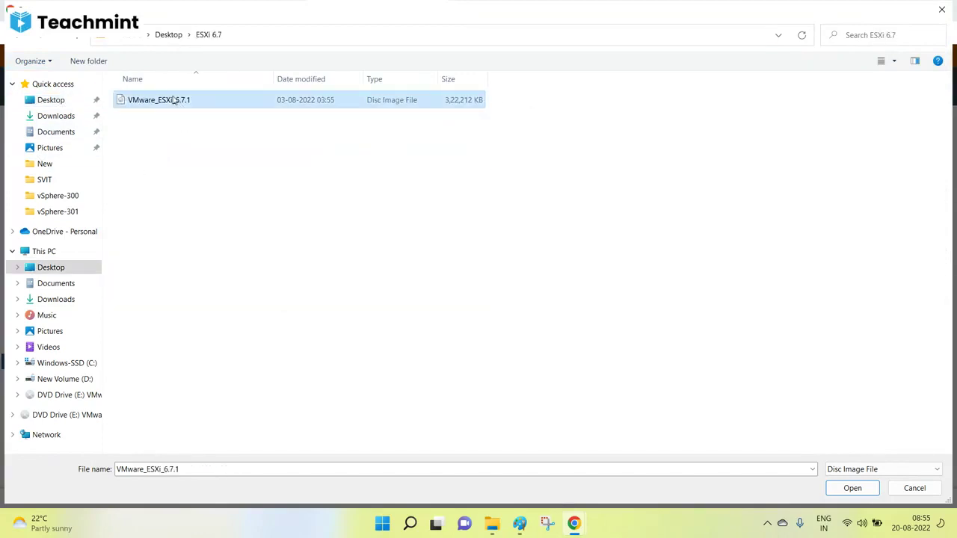
left_click(852, 488)
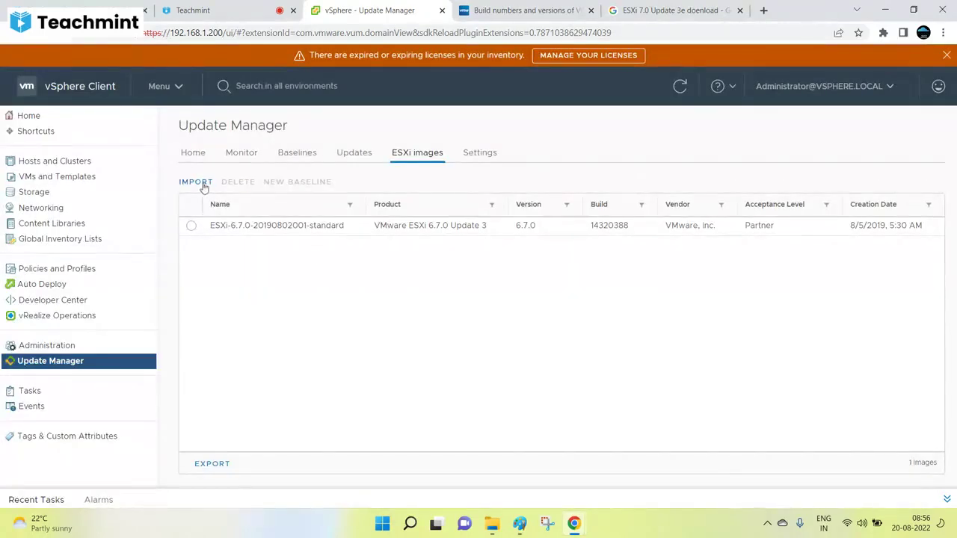
left_click(301, 154)
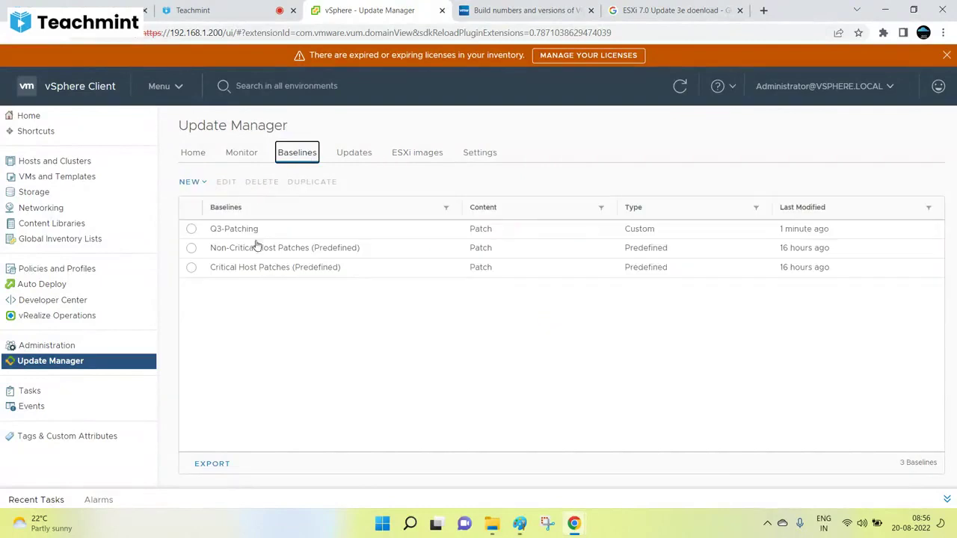
left_click(194, 181)
left_click(213, 209)
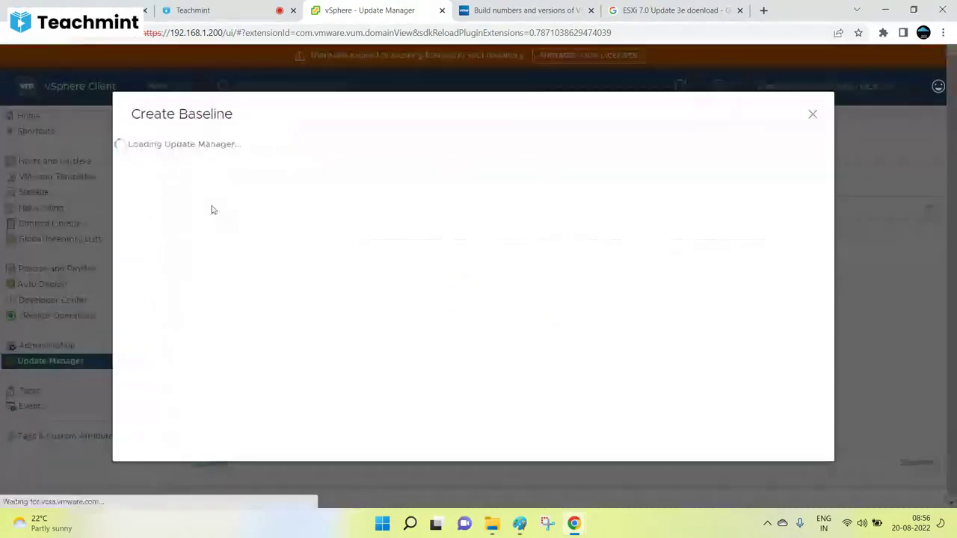
left_click(484, 202)
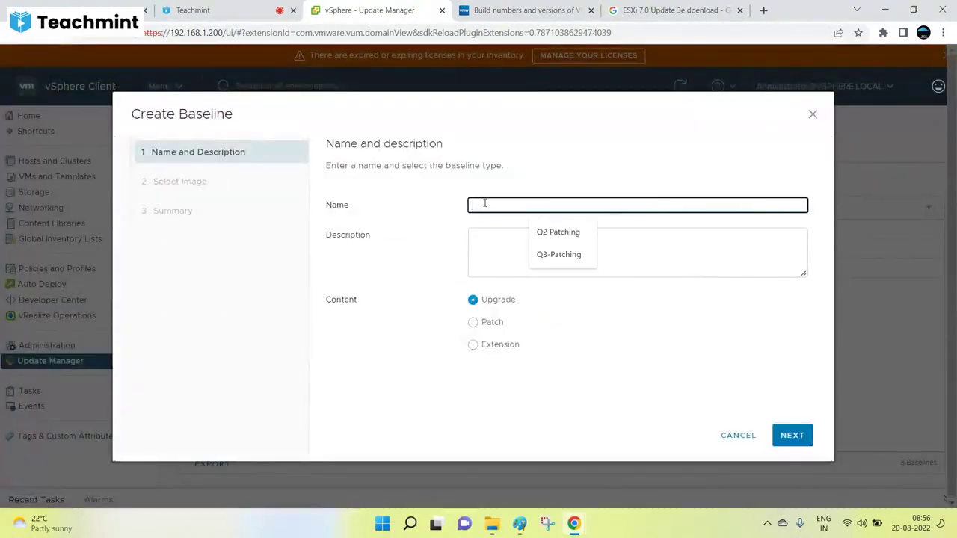
type("ESXi 6.7")
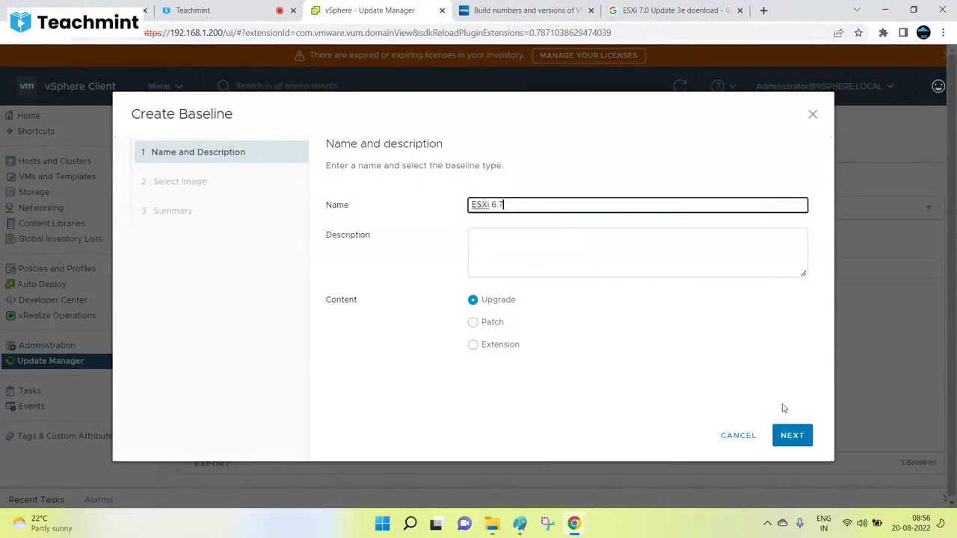
left_click(792, 435)
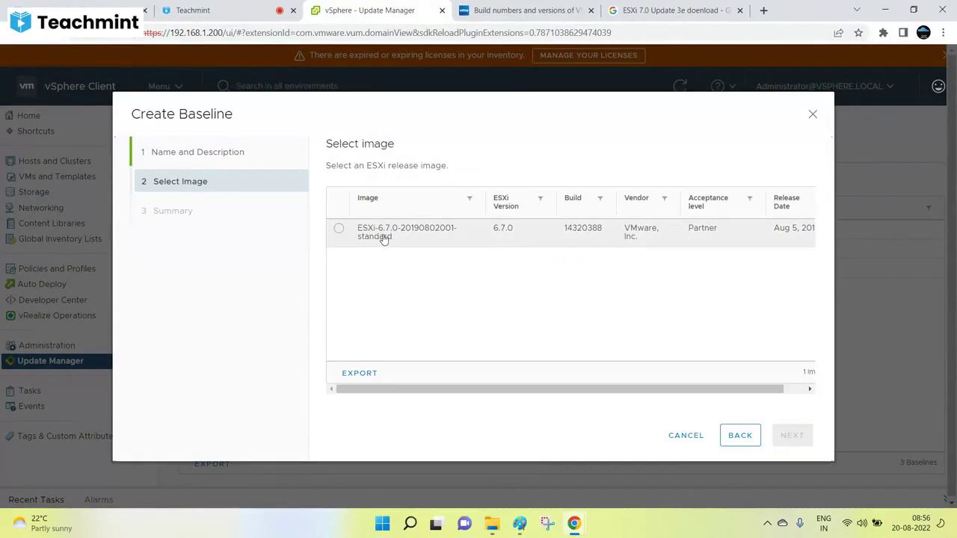
left_click(340, 231)
left_click(792, 435)
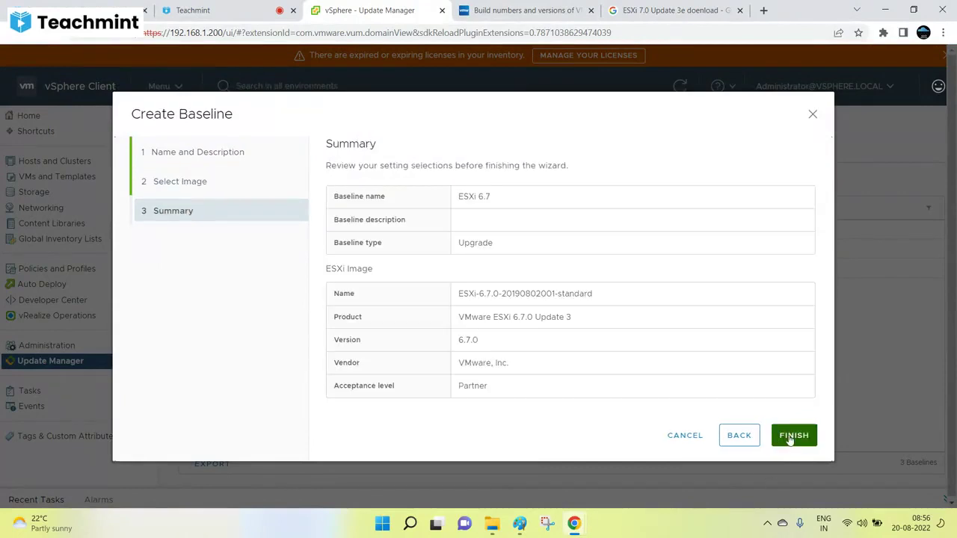
left_click(793, 436)
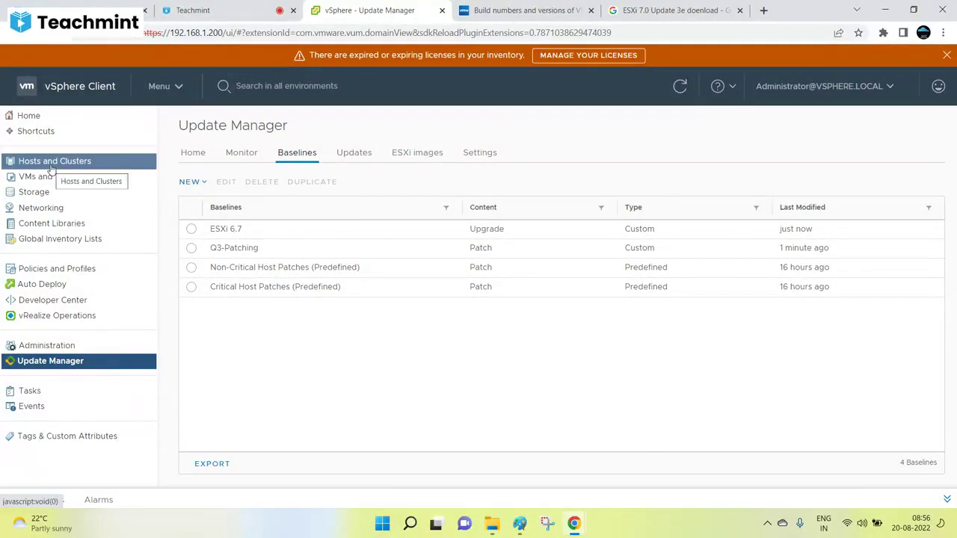
Step: Review network connectivity and the patch download schedule, keeping the Days interval unchanged
left_click(480, 153)
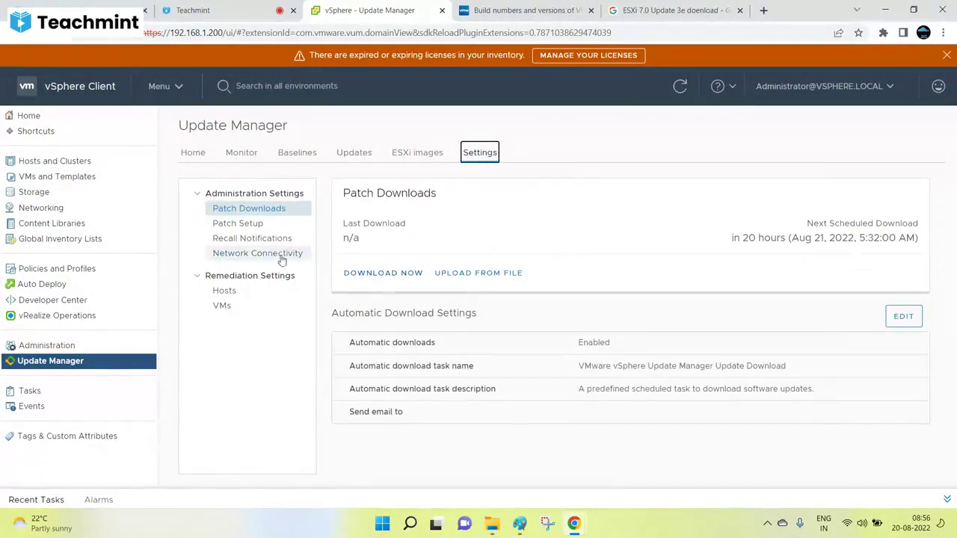
left_click(258, 254)
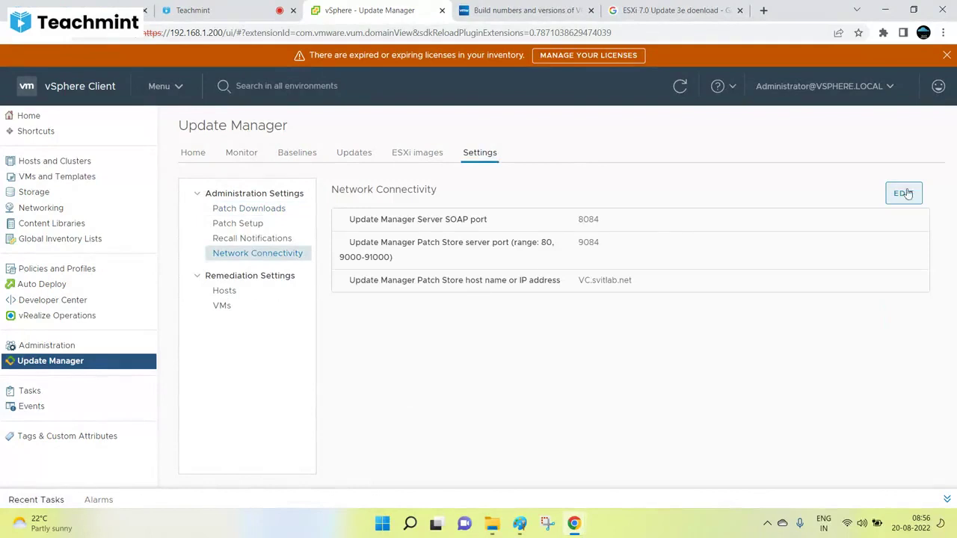
left_click(254, 211)
left_click(903, 317)
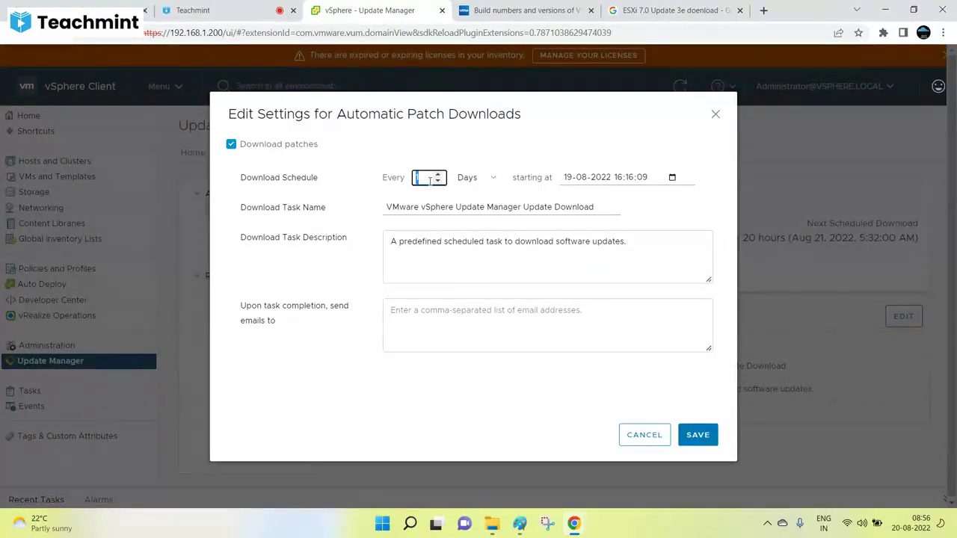
left_click(479, 184)
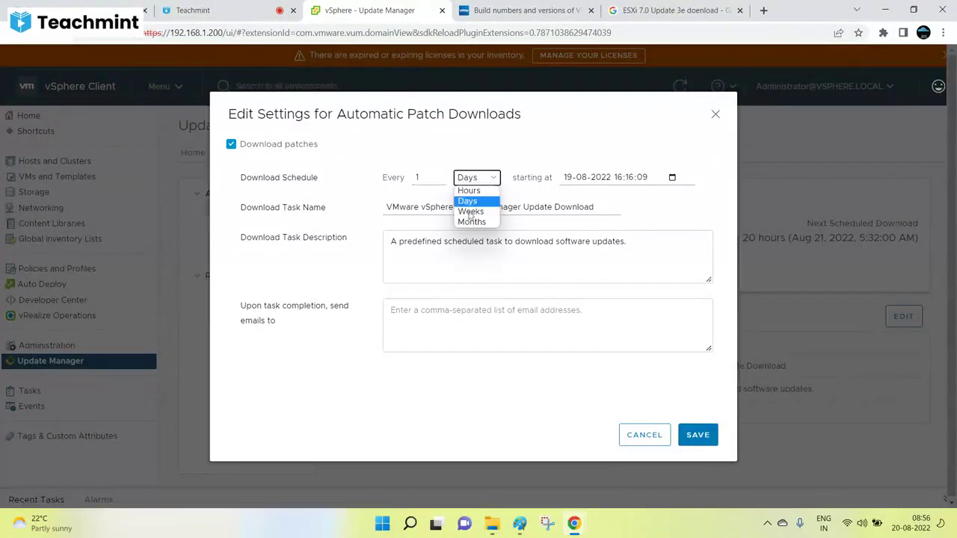
left_click(515, 139)
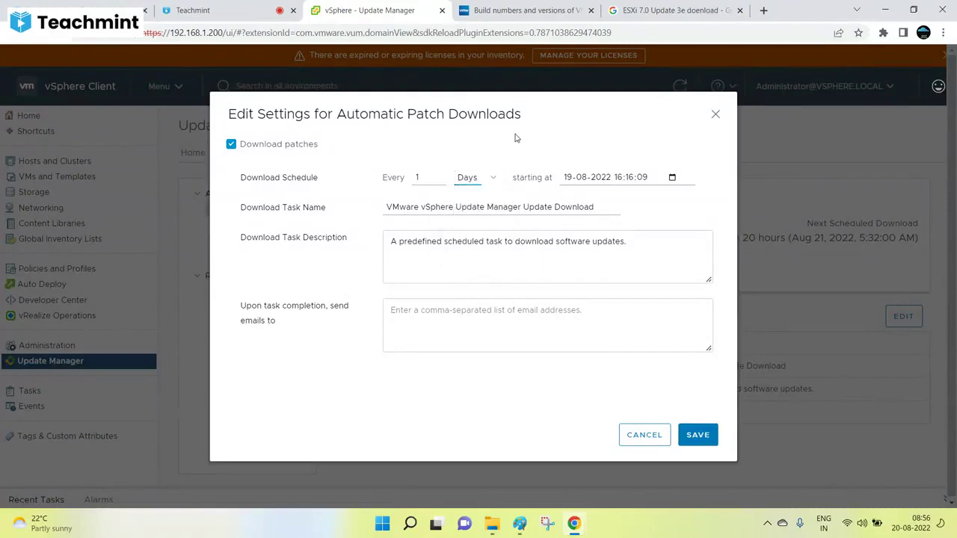
left_click(643, 434)
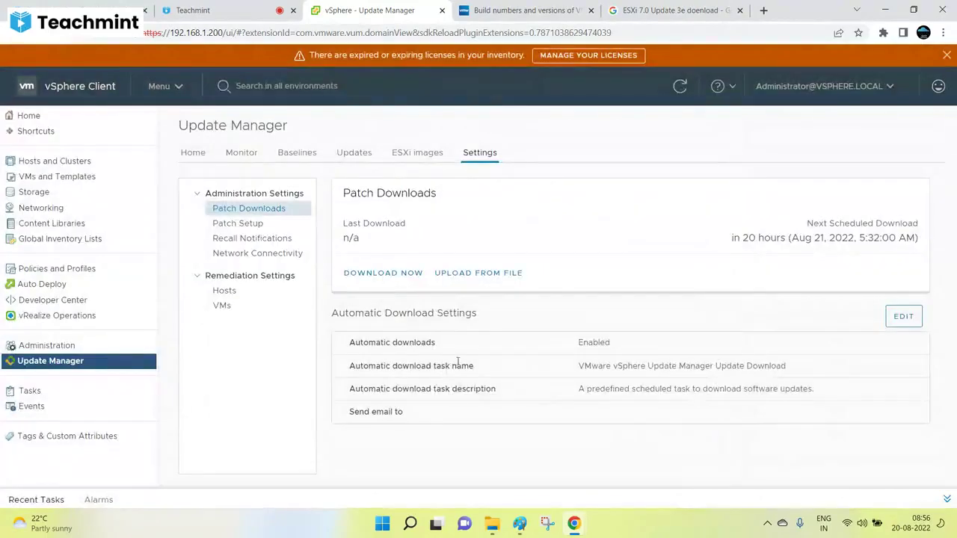
Step: Inspect the VMware patch download source unchanged, widening its column to read the URL
left_click(252, 223)
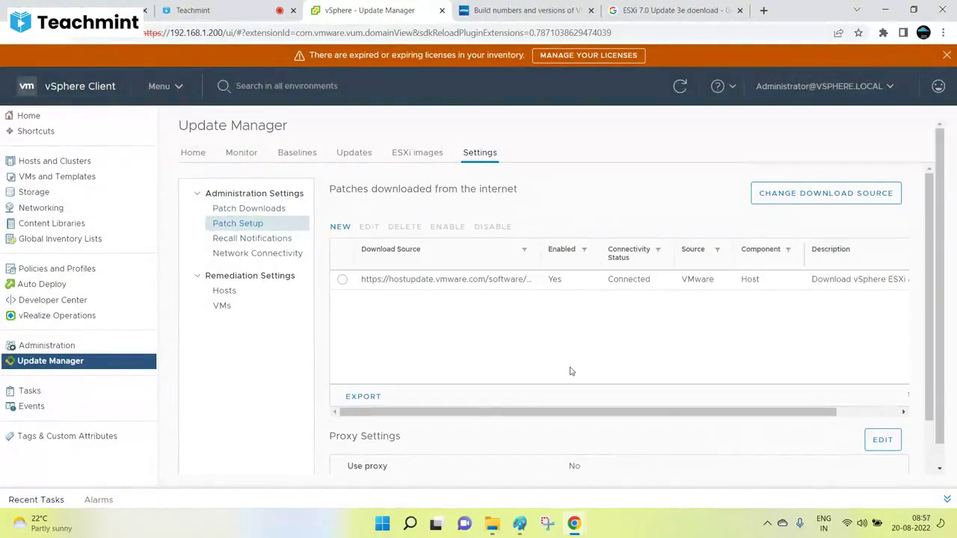
left_click(366, 286)
left_click(848, 199)
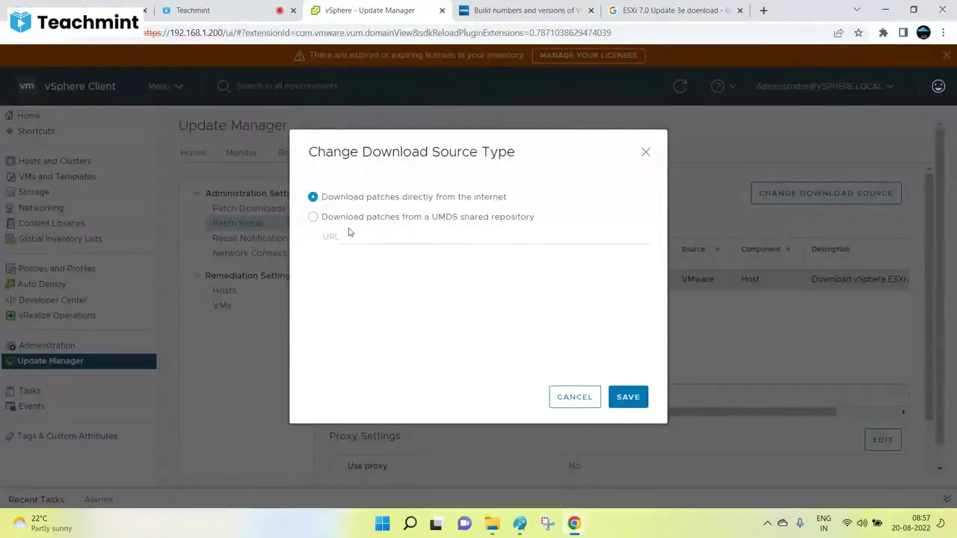
left_click(574, 398)
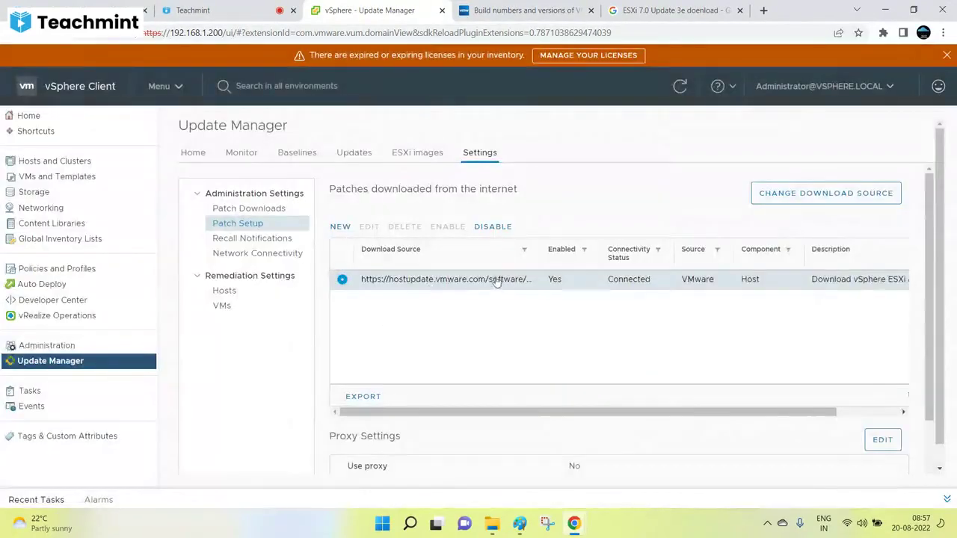
left_click_drag(632, 256, 631, 258)
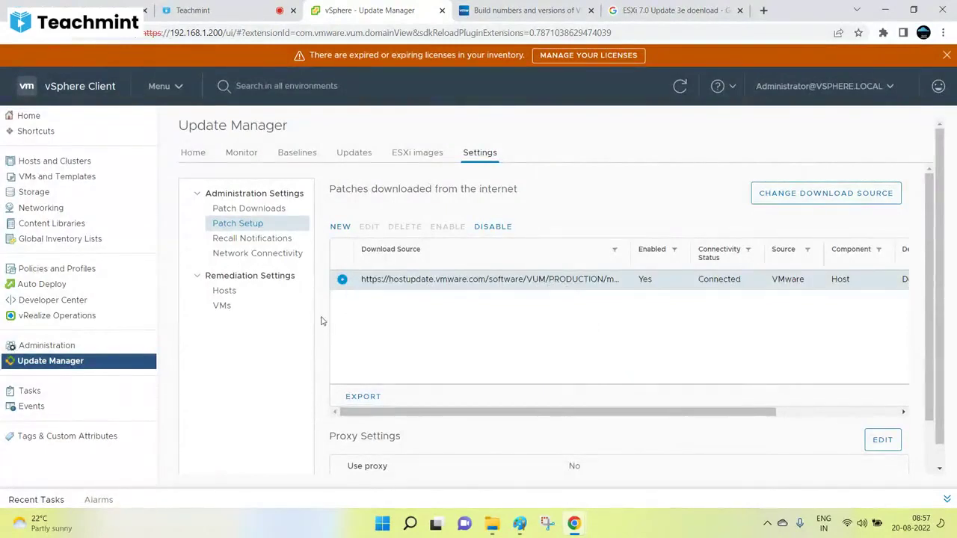
left_click(312, 155)
left_click(350, 154)
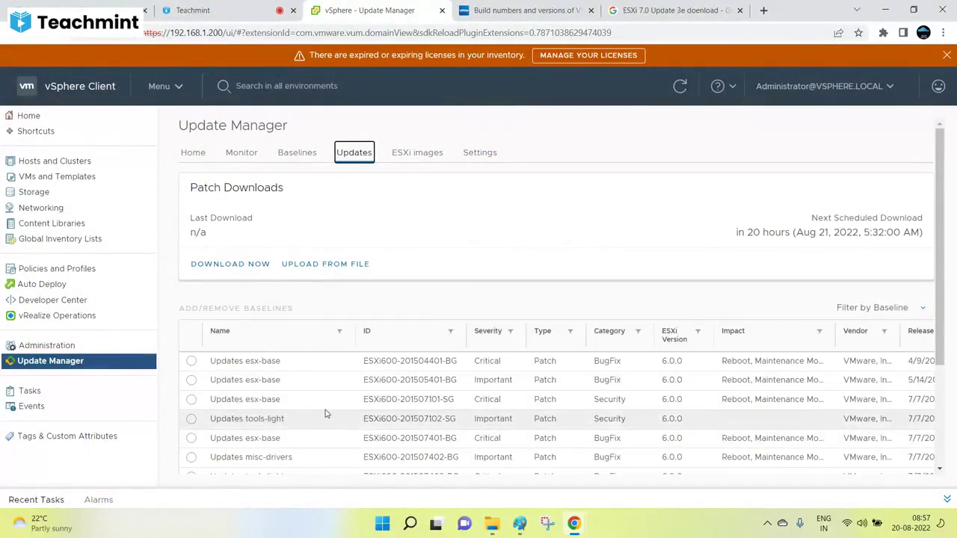
Step: Browse the Hosts and Clusters inventory and return to esxi.svitlab.net's Updates page
left_click(64, 160)
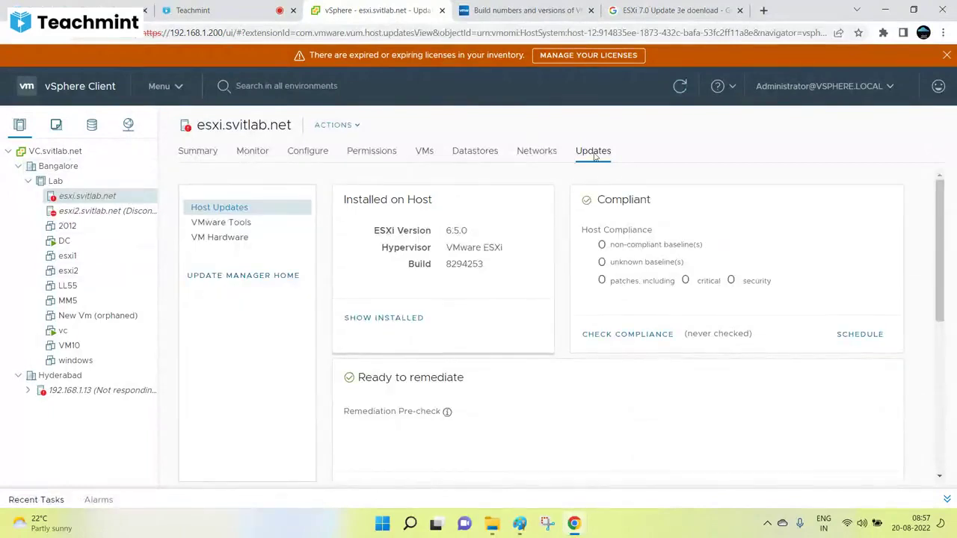
scroll(366, 390, "down", 5)
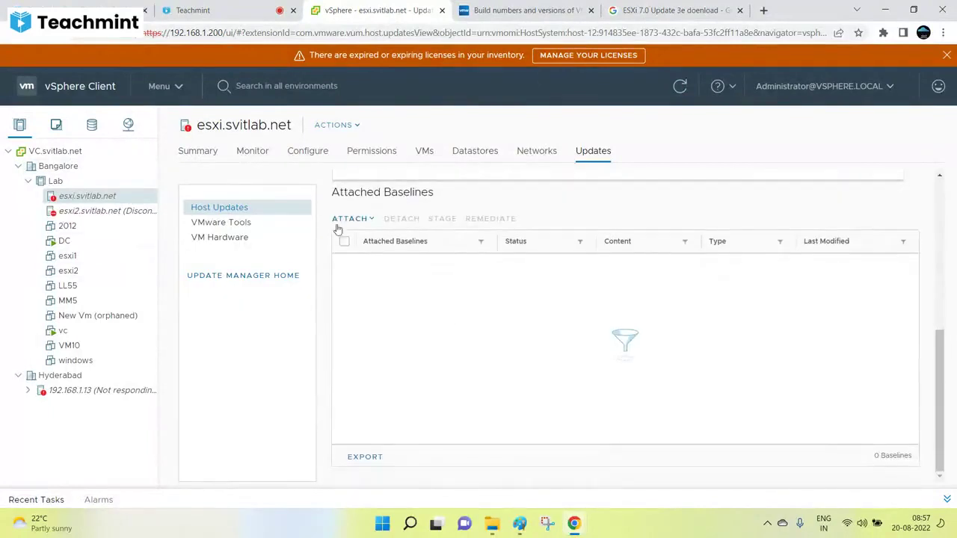
left_click(79, 390)
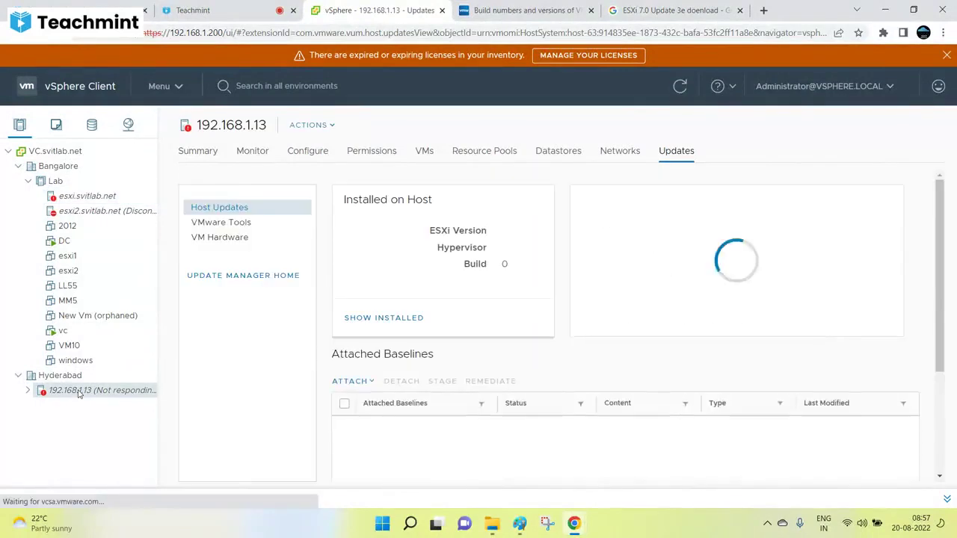
right_click(78, 391)
left_click(67, 256)
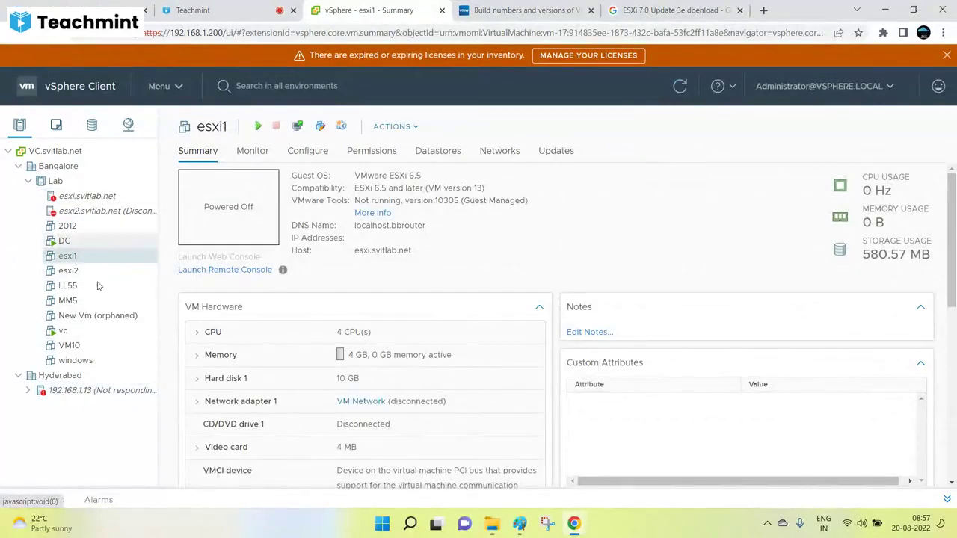
left_click(86, 195)
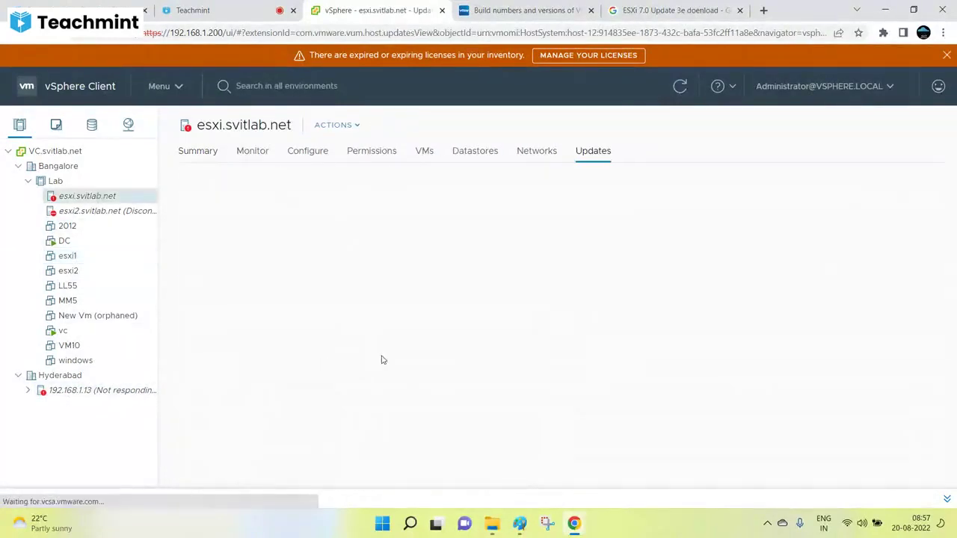
Step: Attach the ESXi 6.7 baseline to esxi.svitlab.net and select it in the list
scroll(545, 209, "down", 5)
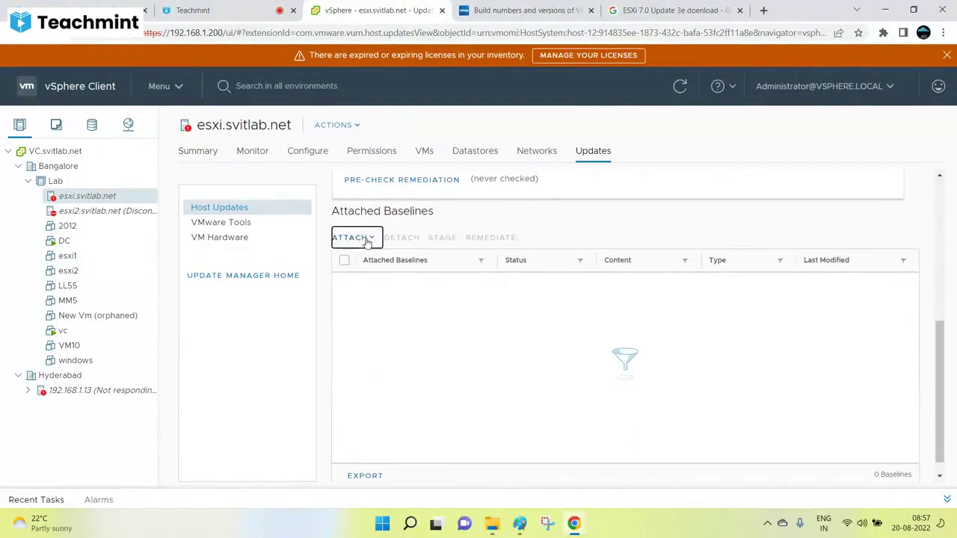
left_click(362, 237)
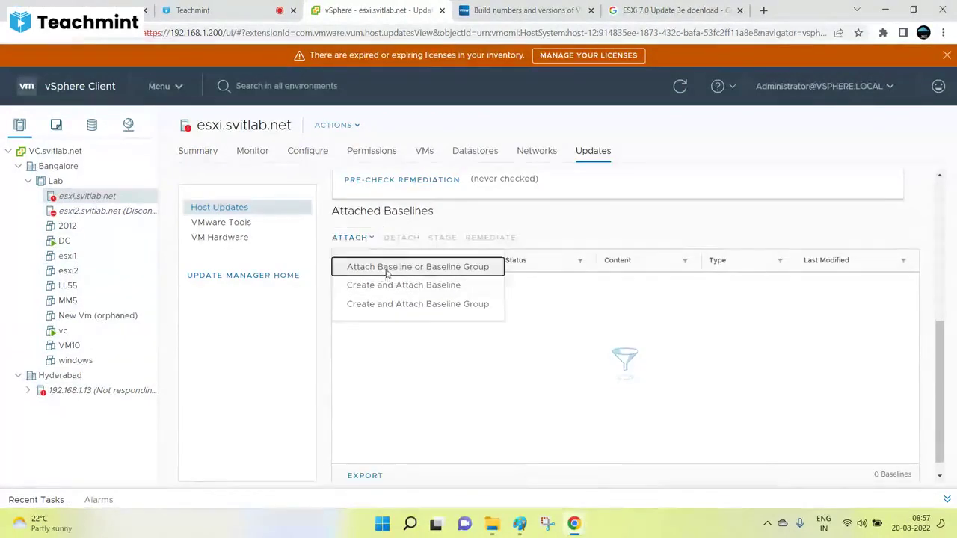
left_click(374, 267)
left_click(804, 168)
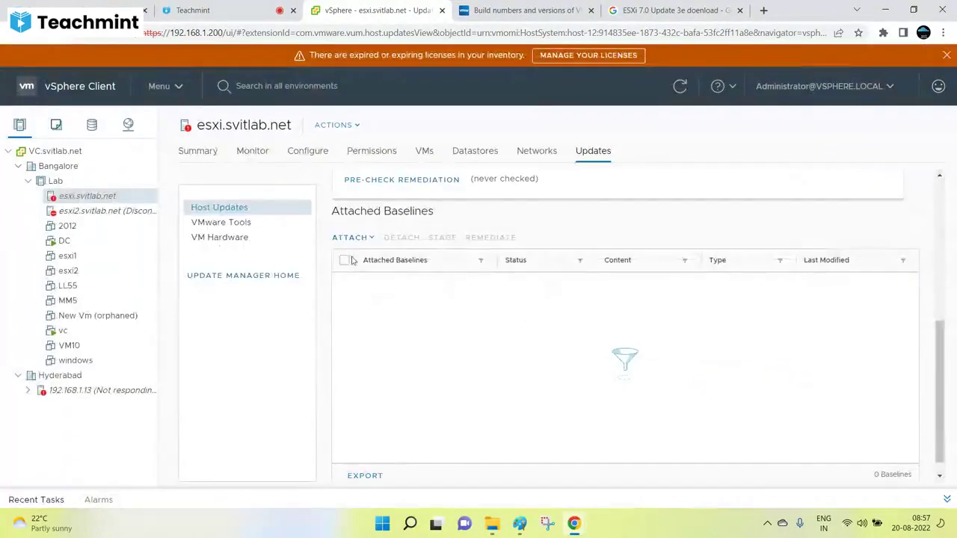
left_click(350, 239)
left_click(382, 267)
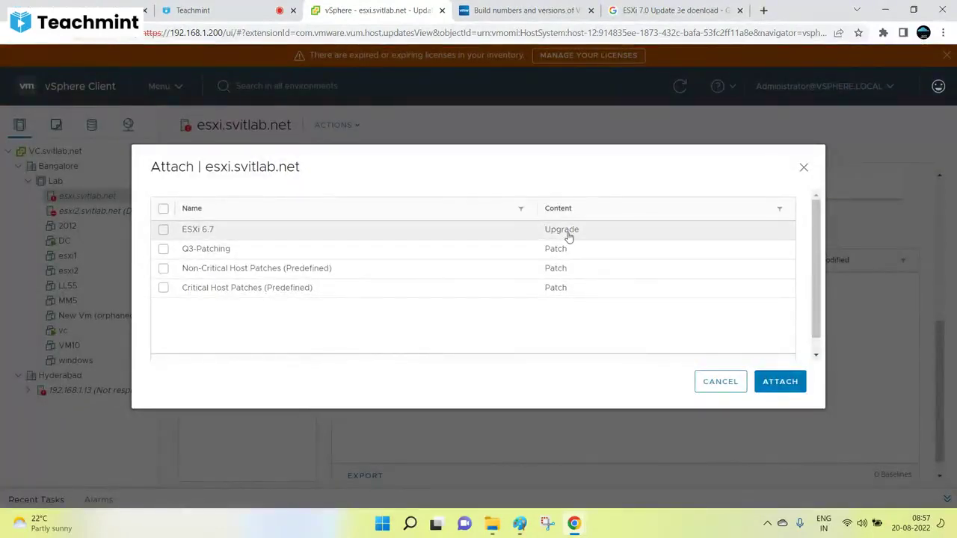
left_click(163, 229)
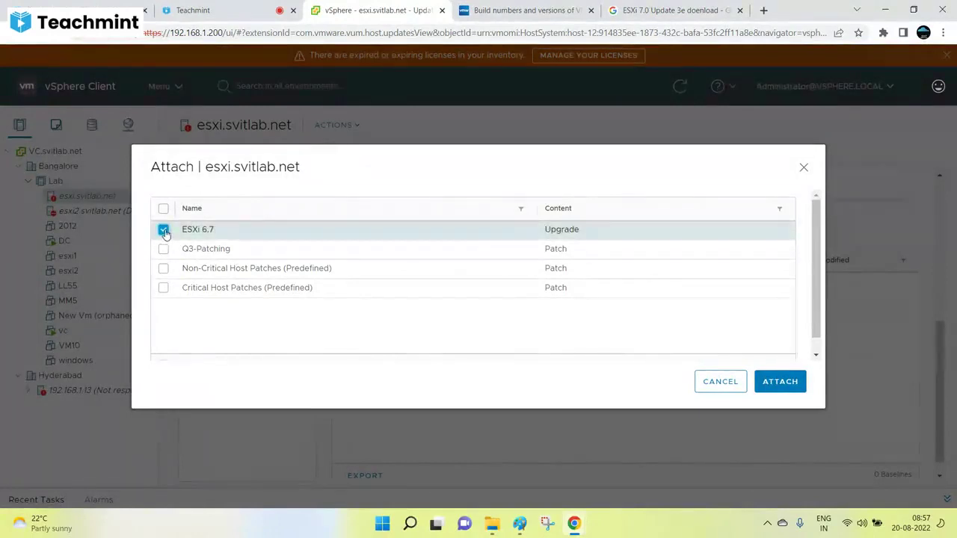
left_click(766, 384)
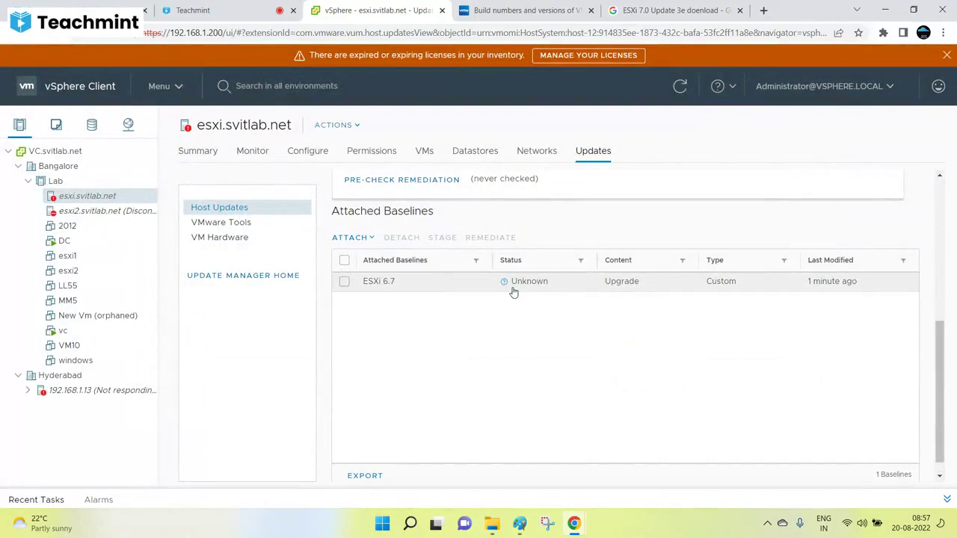
left_click(344, 282)
Step: Run a compliance check on esxi.svitlab.net, refresh its update status and reload the client
scroll(655, 256, "up", 3)
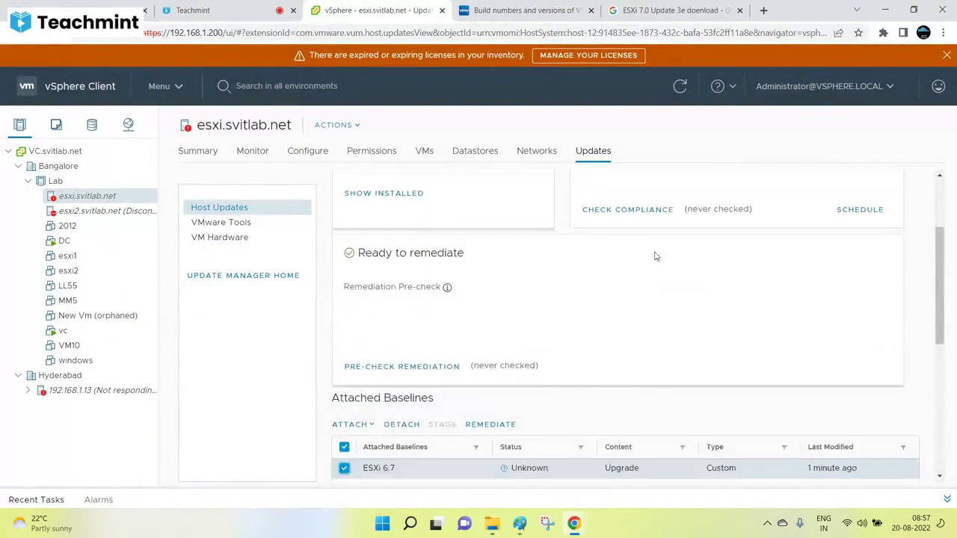
left_click(649, 212)
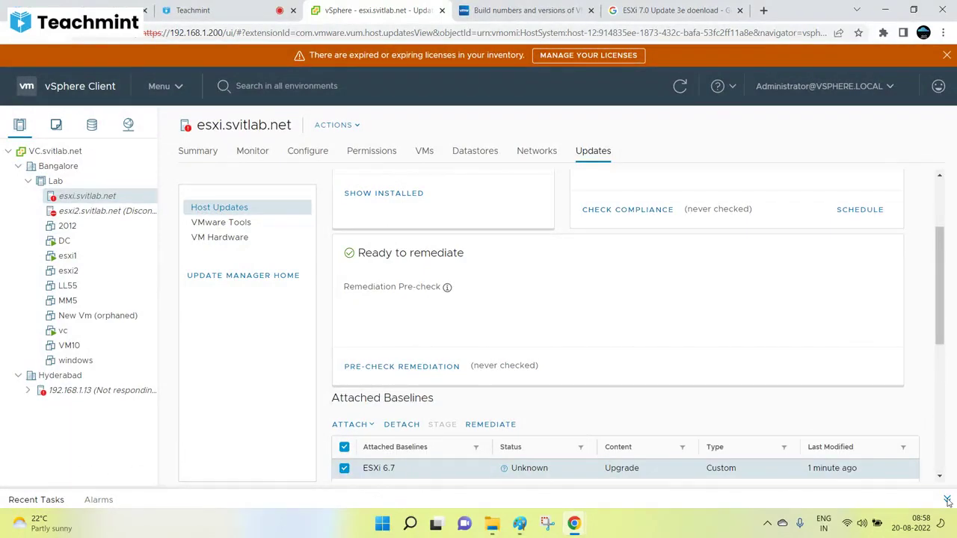
scroll(415, 427, "down", 3)
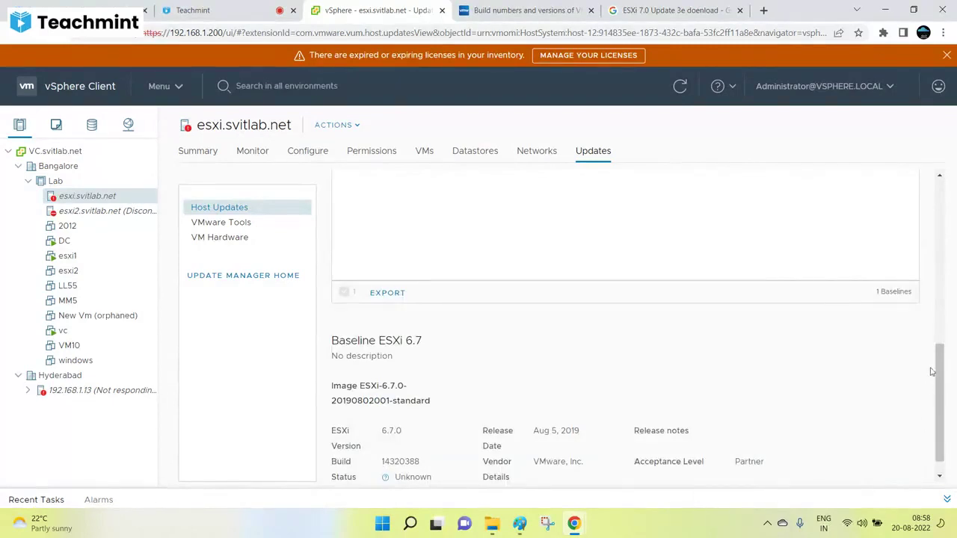
left_click(680, 86)
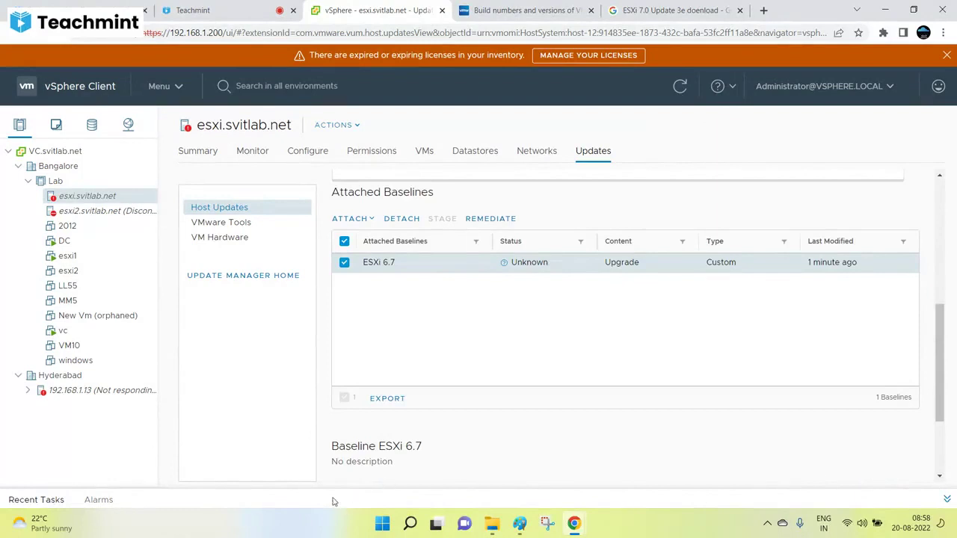
left_click(43, 93)
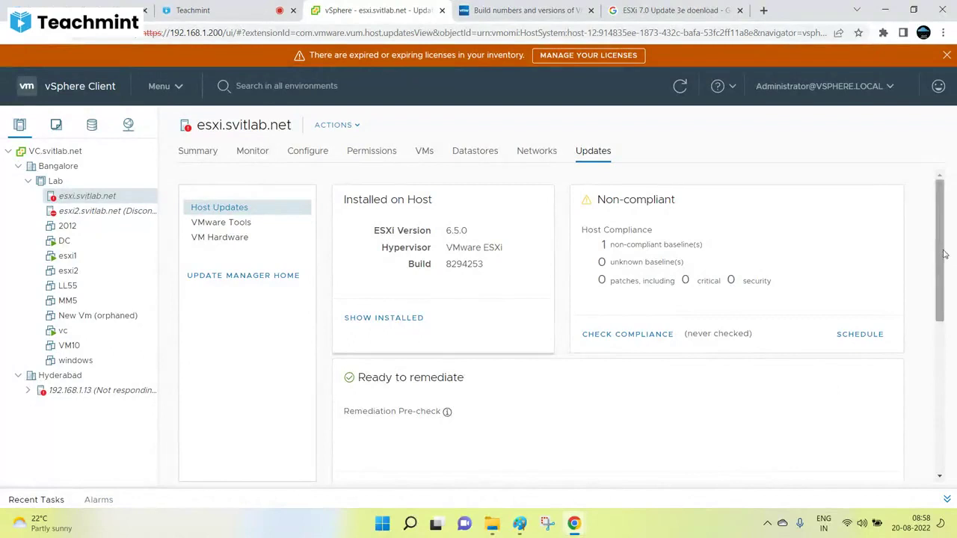
Step: Select the ESXi 6.7 baseline in Attached Baselines to show its Non-compliant details
scroll(944, 254, "down", 10)
scroll(906, 225, "up", 10)
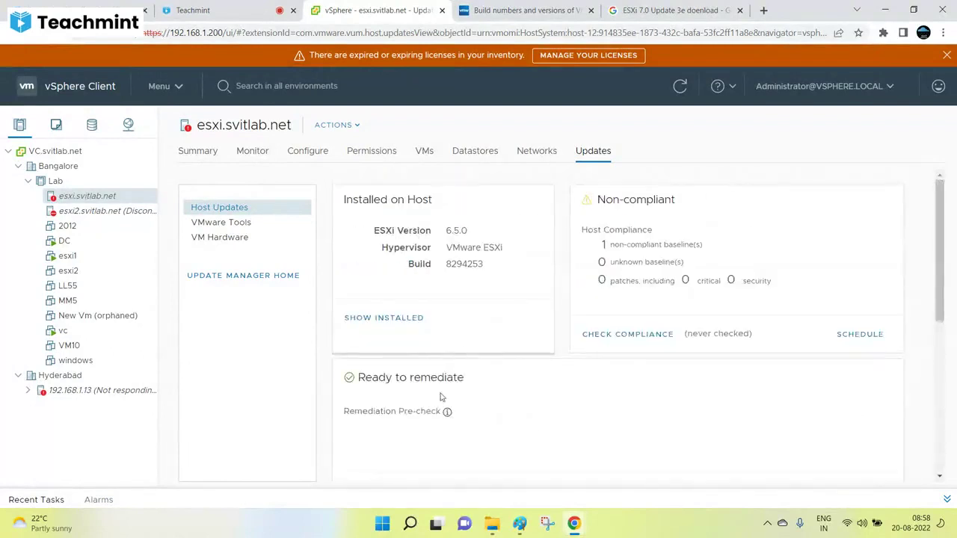
scroll(449, 407, "down", 5)
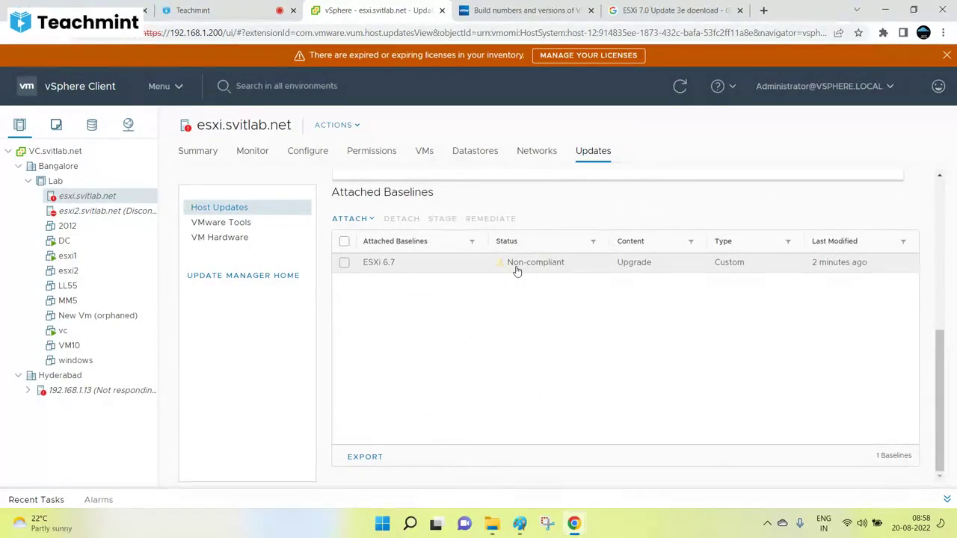
left_click(345, 263)
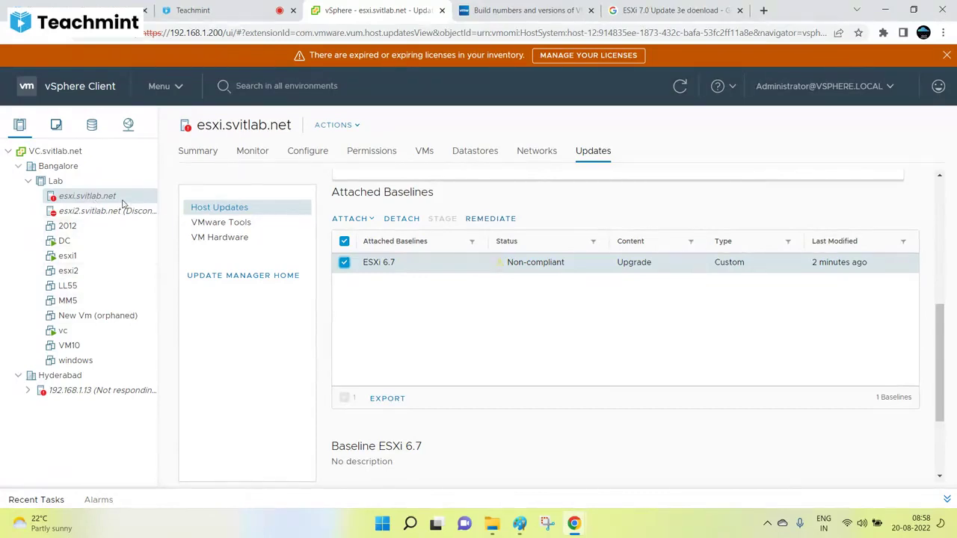
Step: Check the host's ESXi 6.5.0 version on Summary, then open the esxi1 VM under 192.168.1.13
left_click(203, 154)
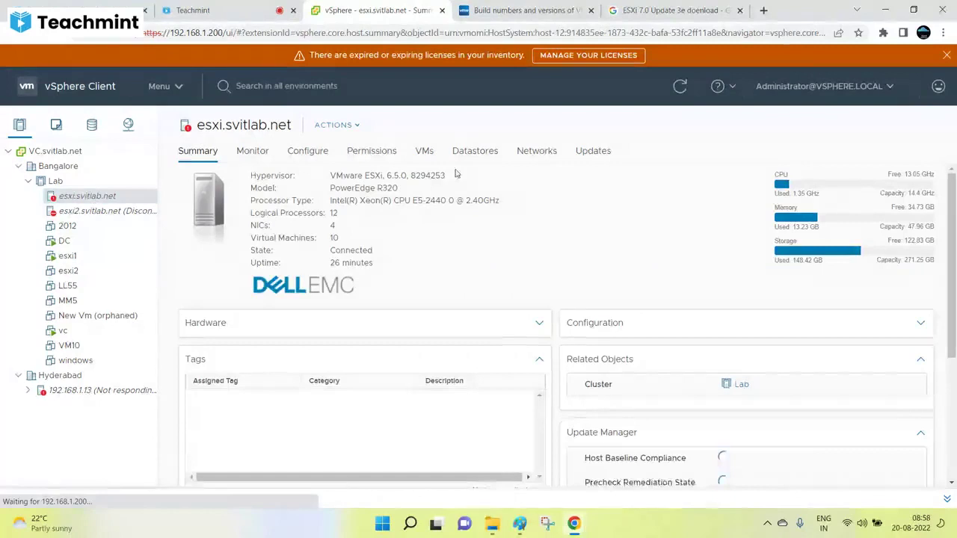
left_click_drag(456, 174, 369, 175)
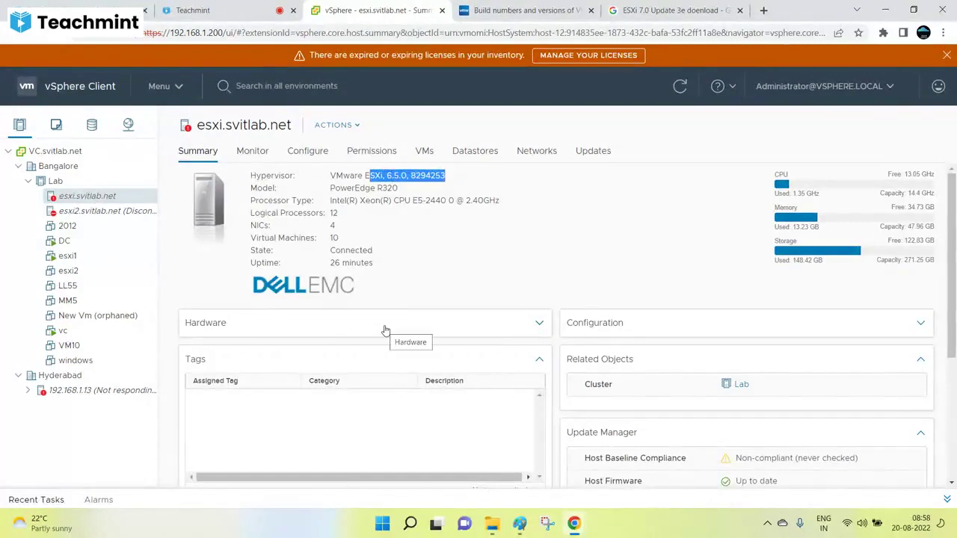
left_click(81, 392)
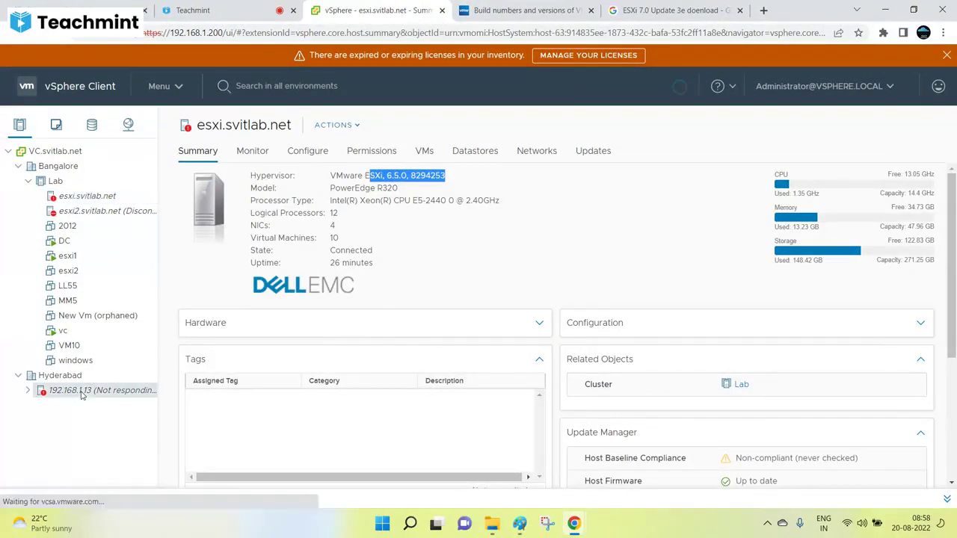
left_click(74, 260)
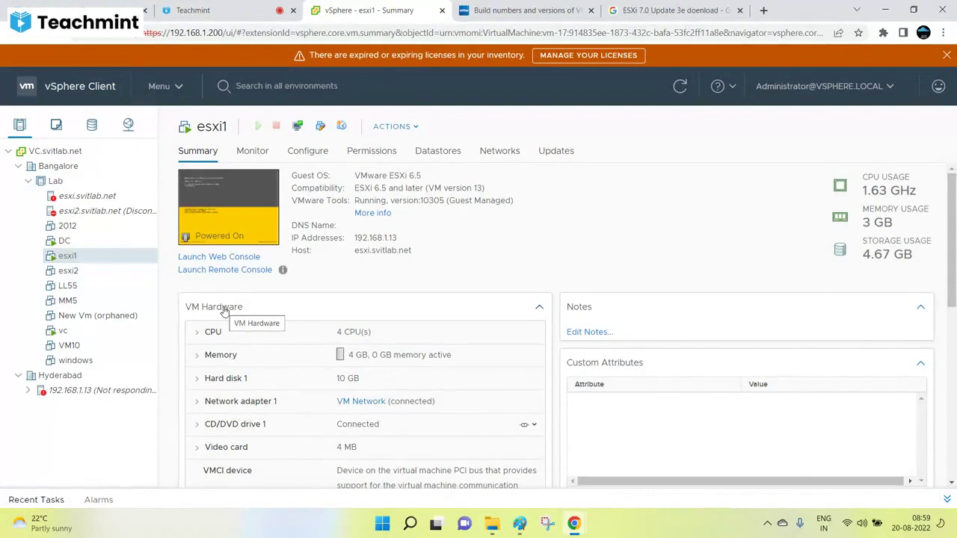
left_click(88, 391)
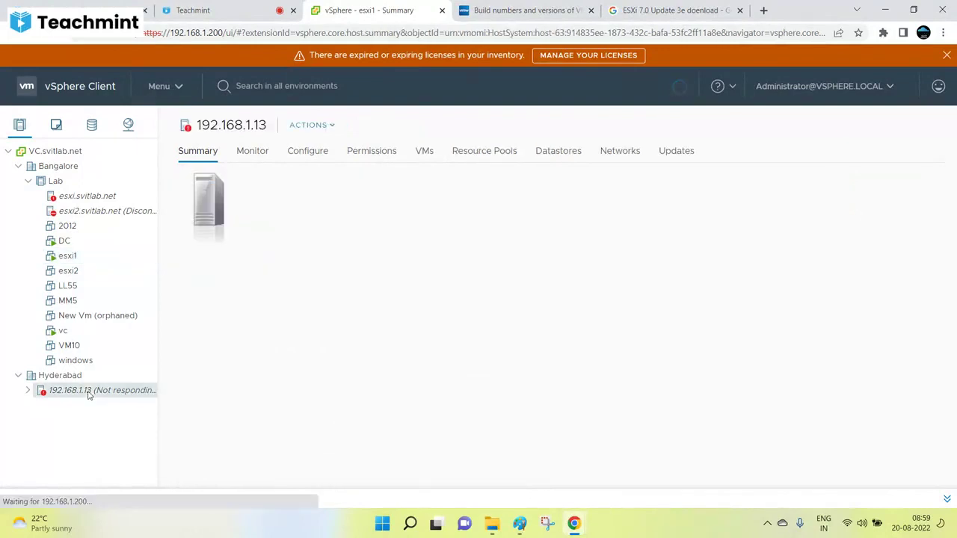
right_click(87, 395)
mouse_move(165, 184)
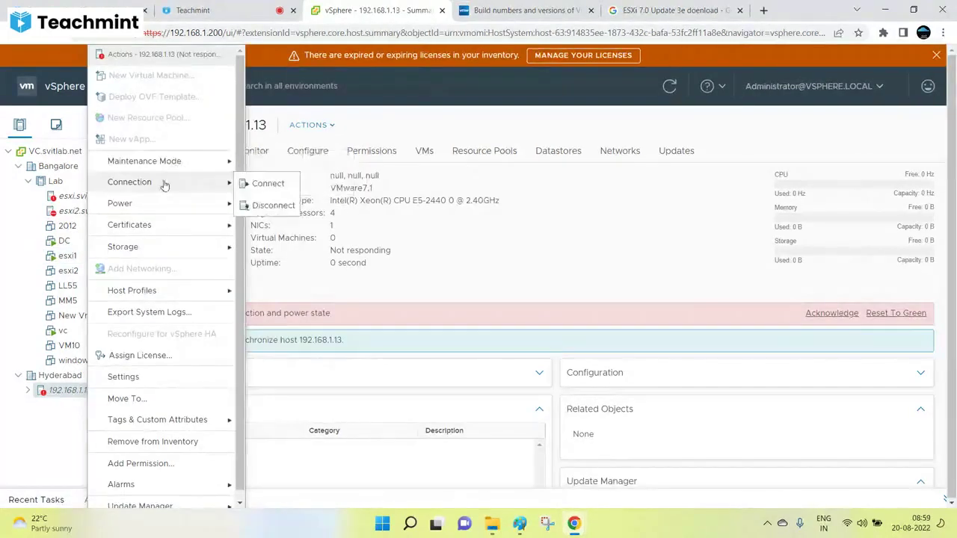
left_click(265, 184)
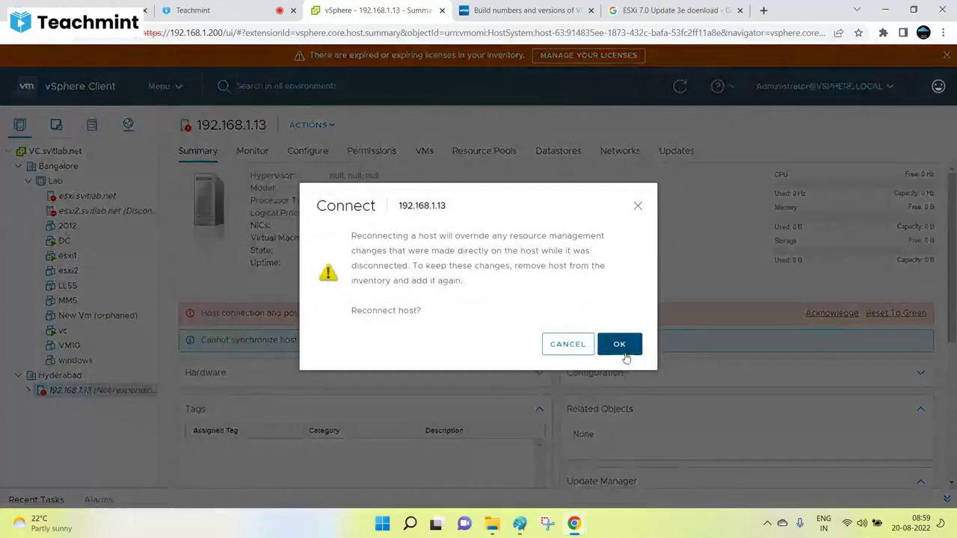
left_click(619, 345)
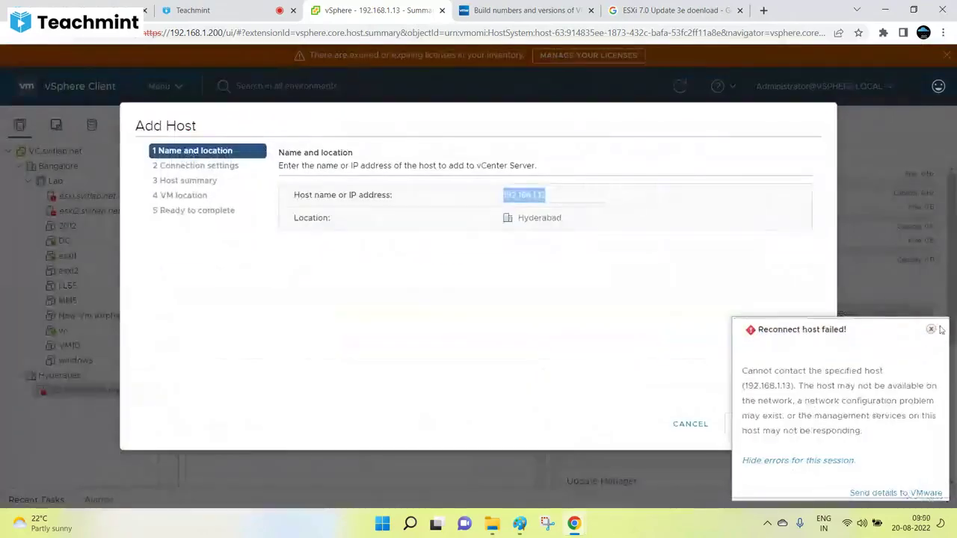
left_click(932, 329)
left_click(931, 329)
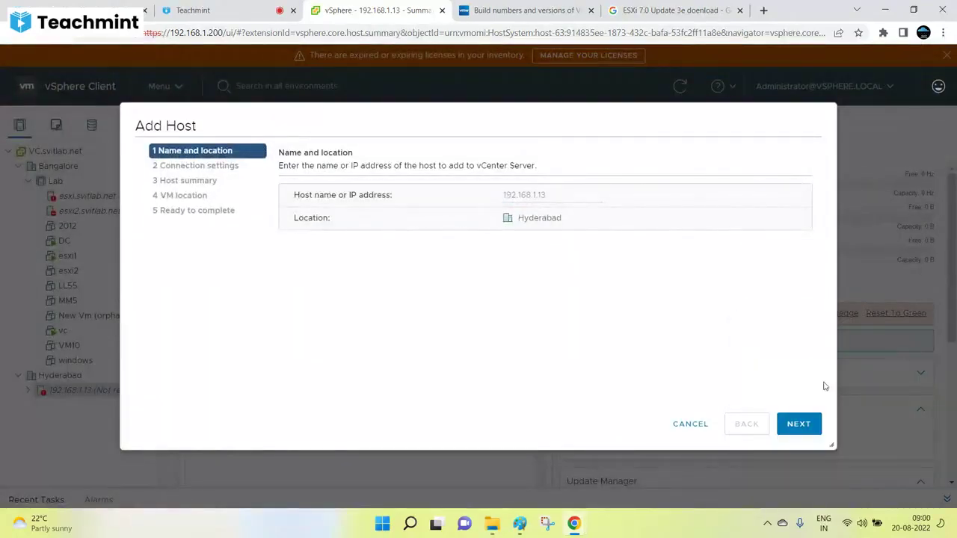
left_click(796, 424)
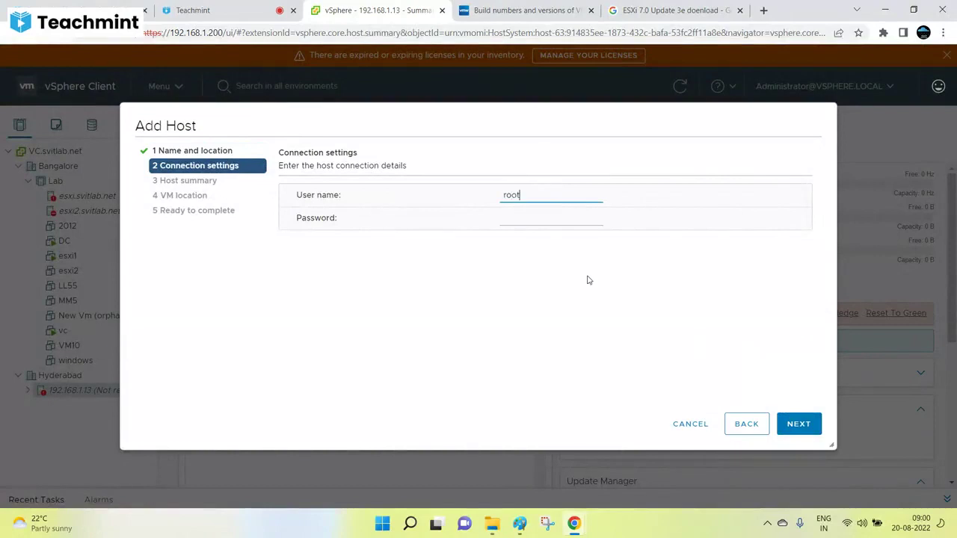
key("Tab")
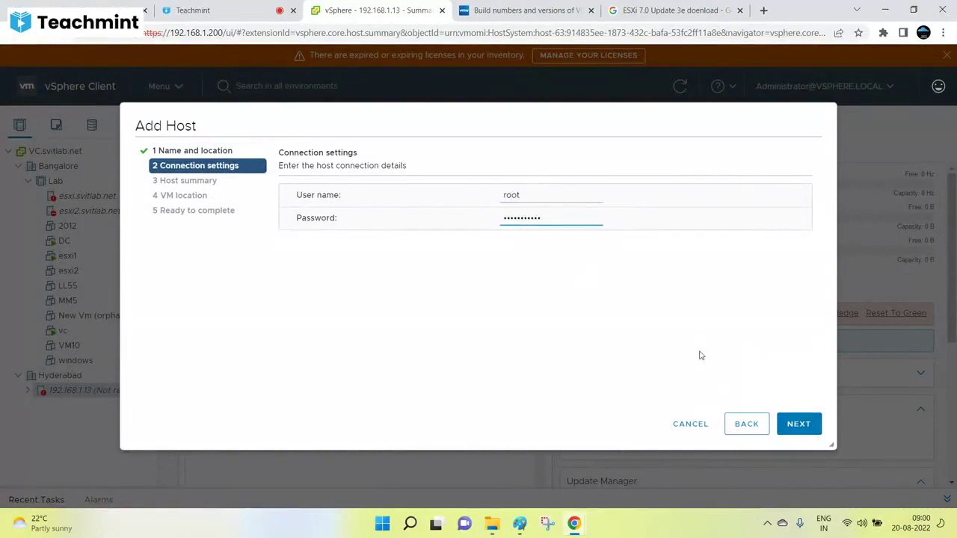
left_click(795, 425)
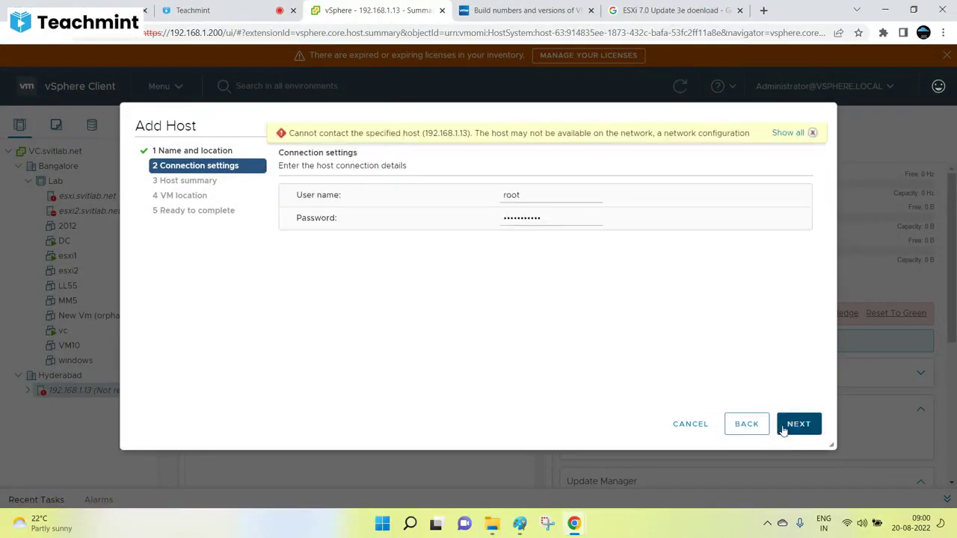
left_click(690, 424)
left_click(69, 257)
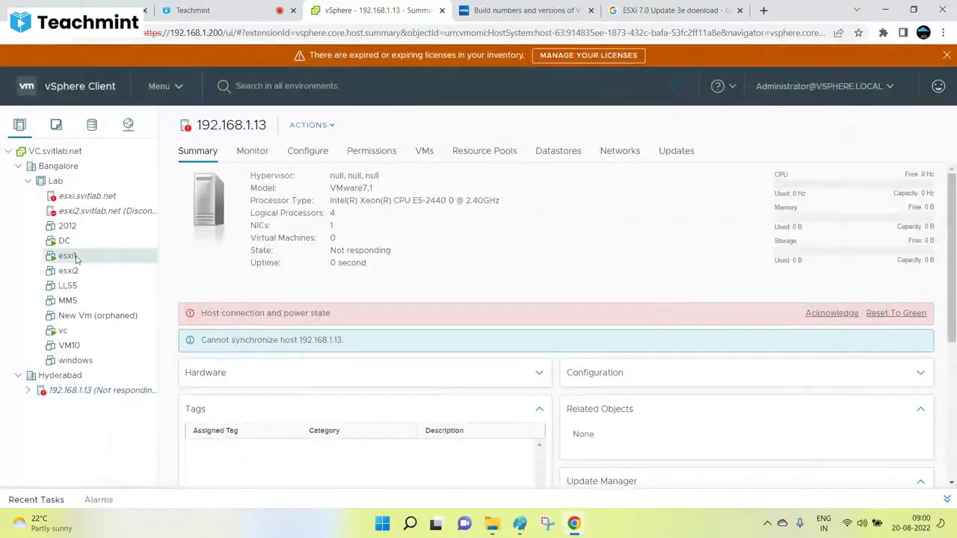
right_click(75, 259)
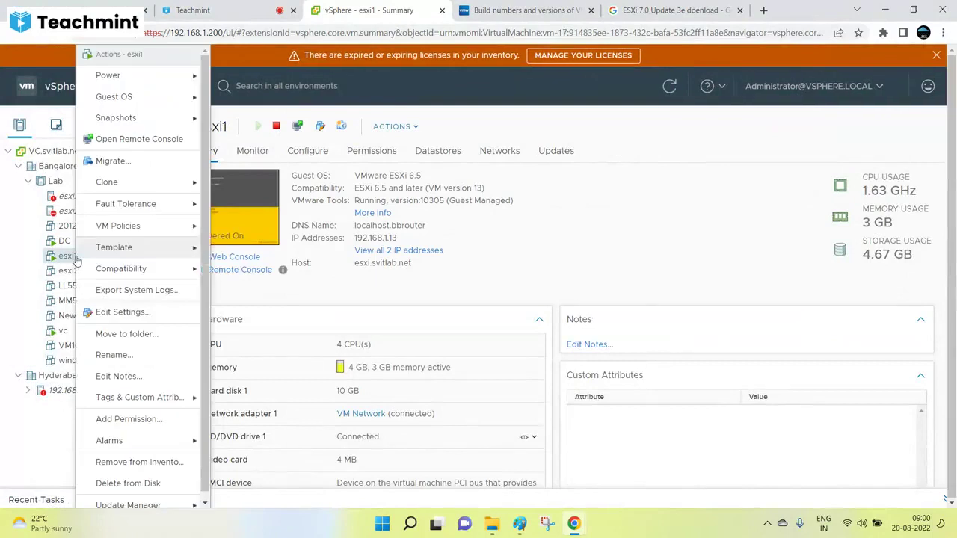
left_click(117, 314)
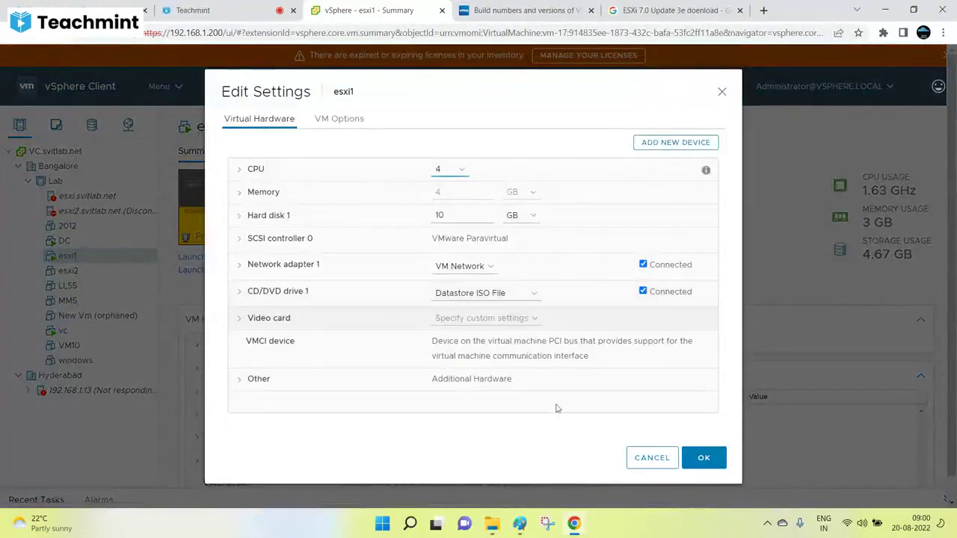
left_click(651, 457)
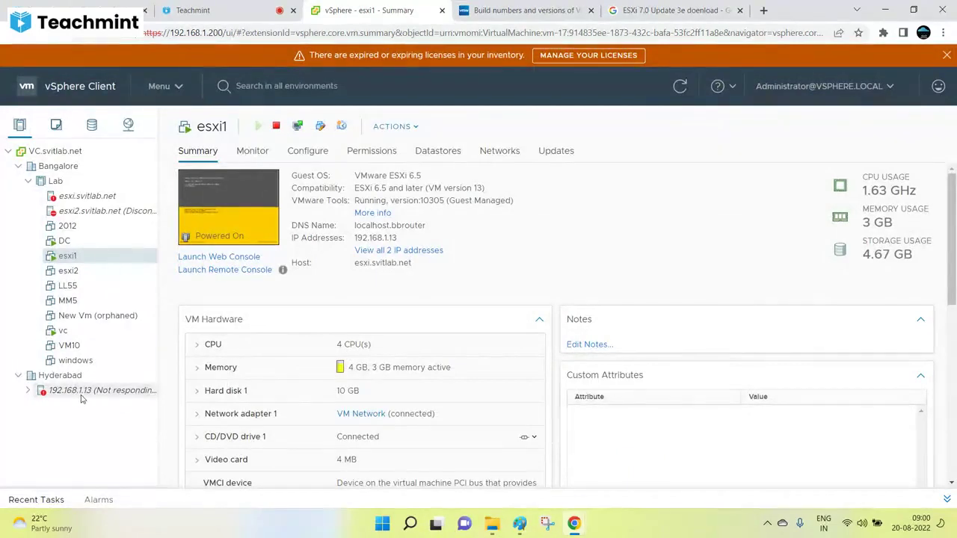
left_click(385, 526)
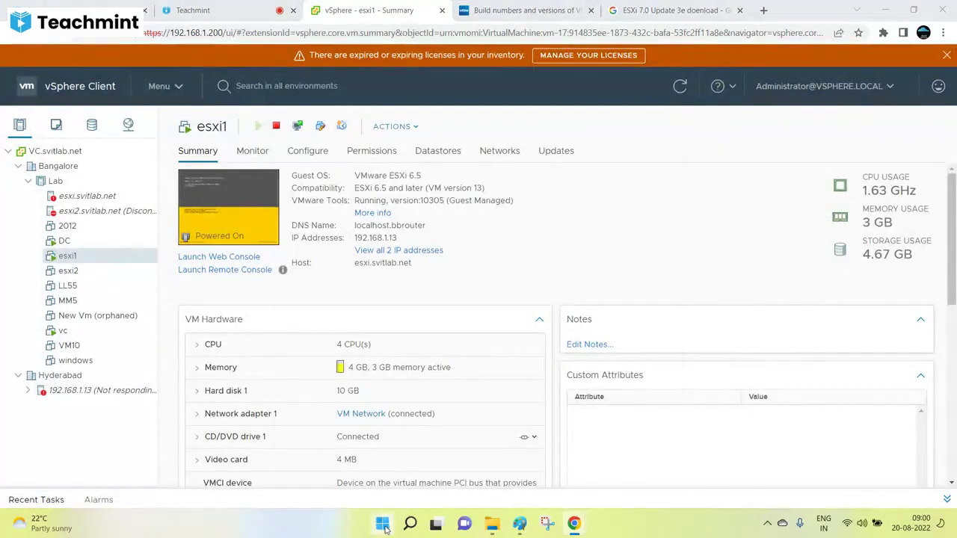
type("cmd")
left_click(382, 526)
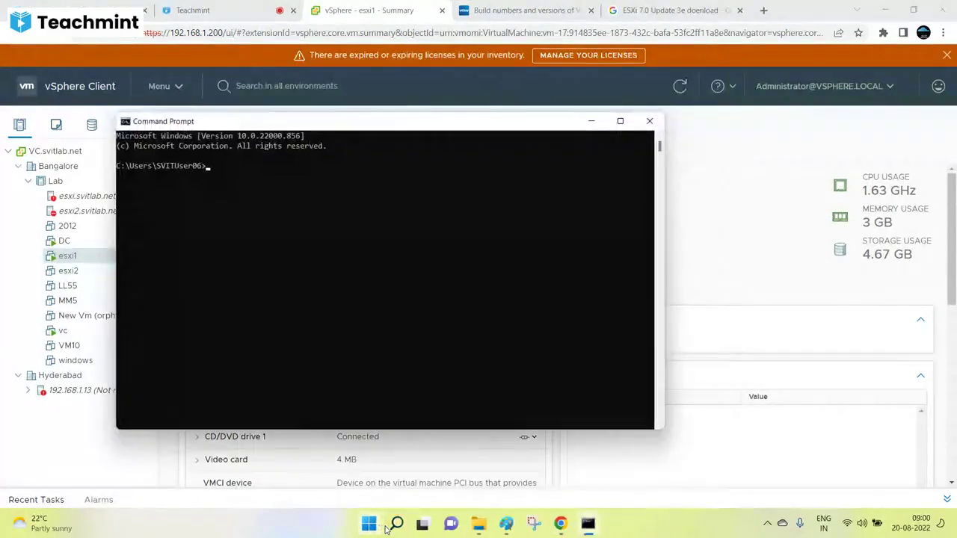
type("ping")
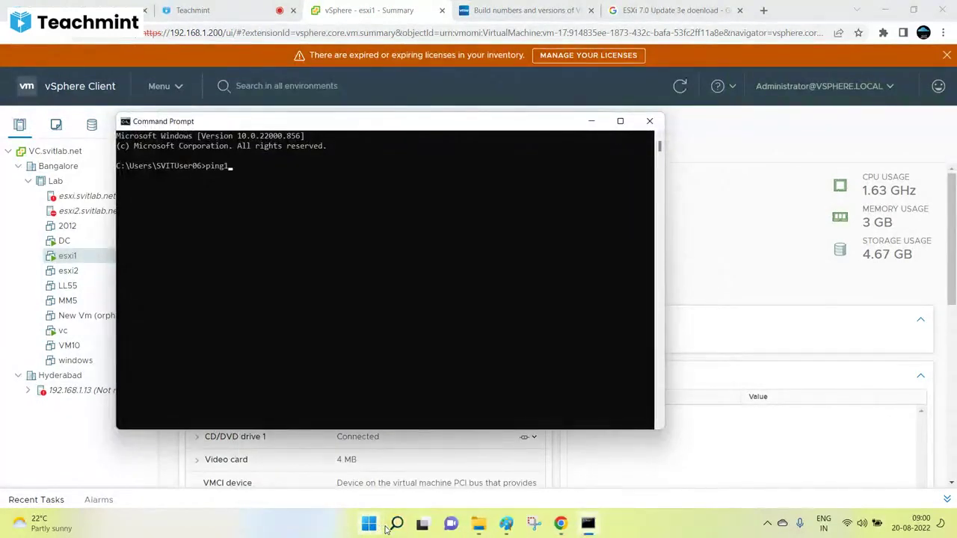
type(" 192.168.1.13")
key("Return")
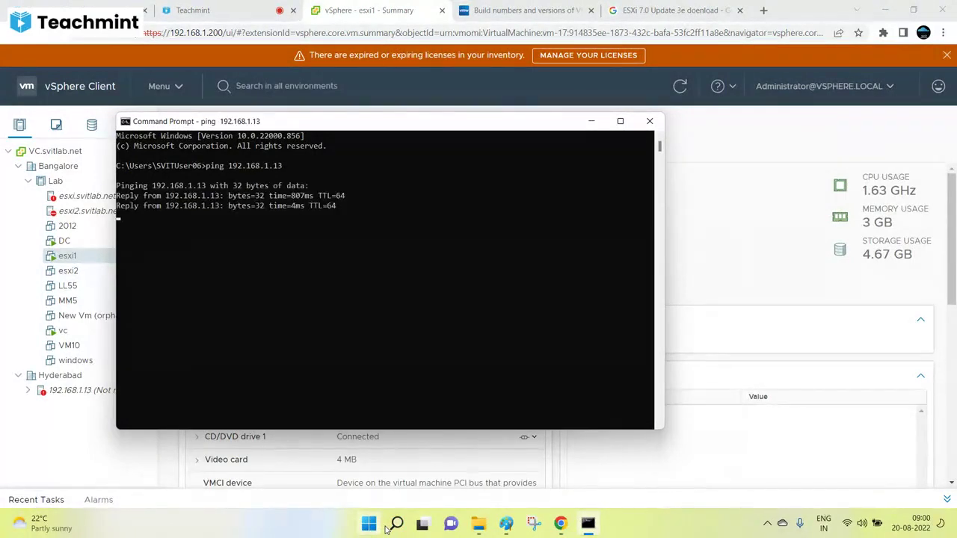
left_click(649, 121)
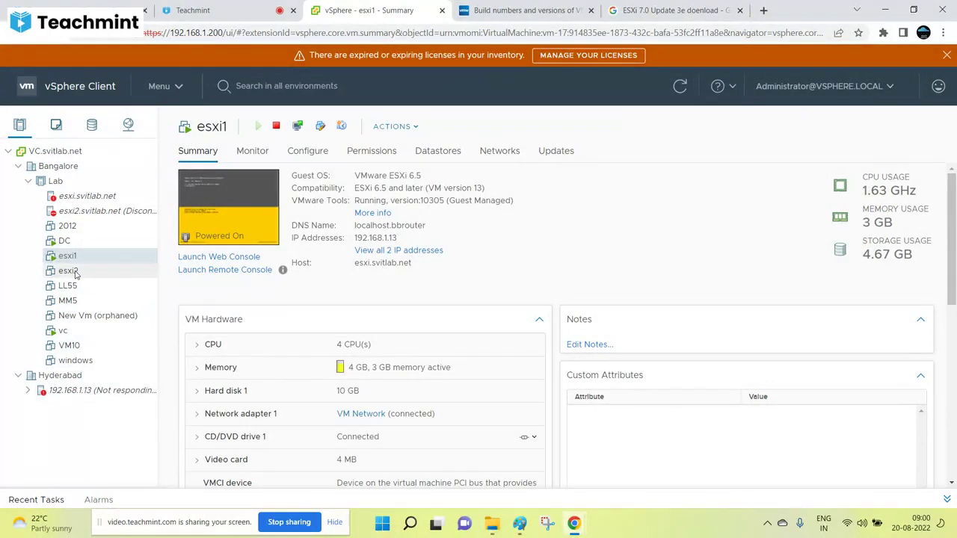
Step: On esxi.svitlab.net's Updates page, bring up Attach Baseline and cancel without attaching anything
left_click(105, 197)
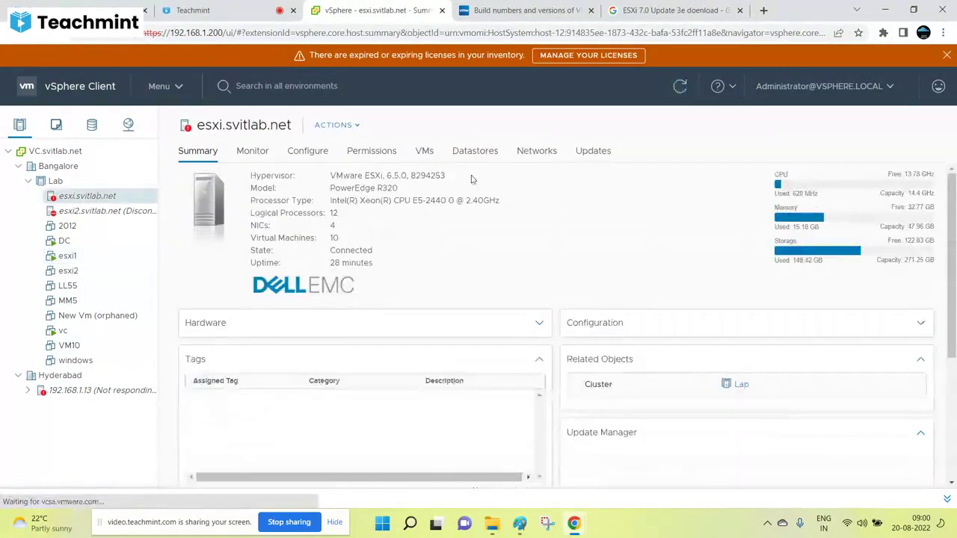
left_click(591, 152)
scroll(393, 290, "down", 5)
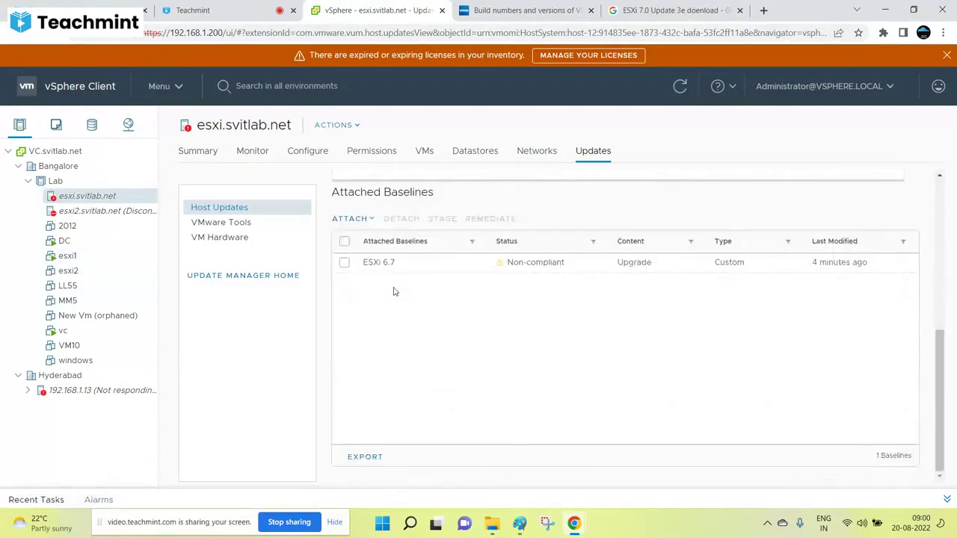
left_click(341, 219)
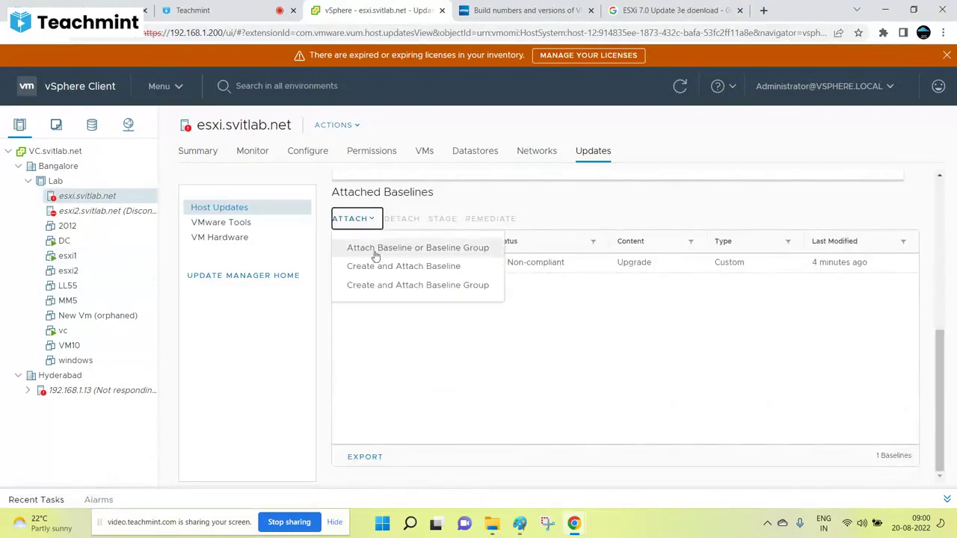
left_click(376, 254)
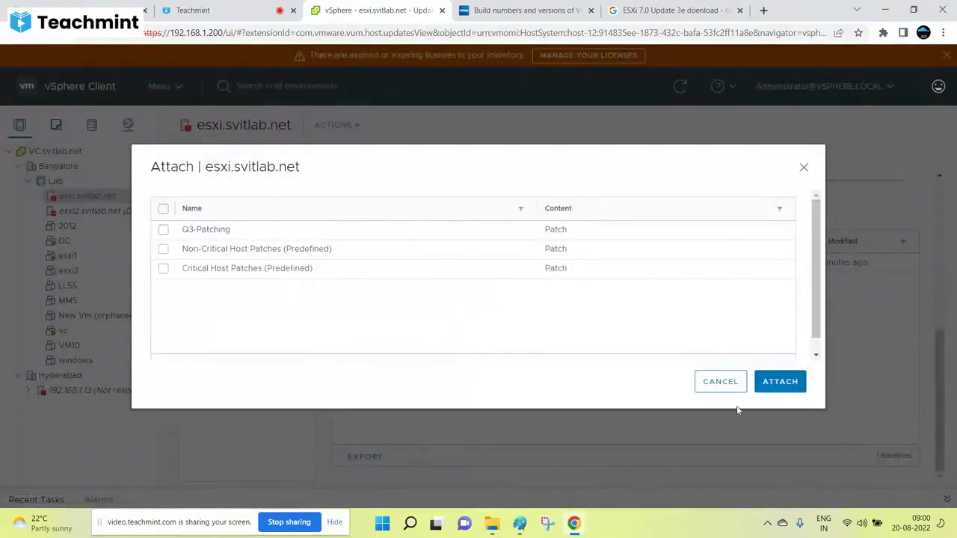
left_click(731, 382)
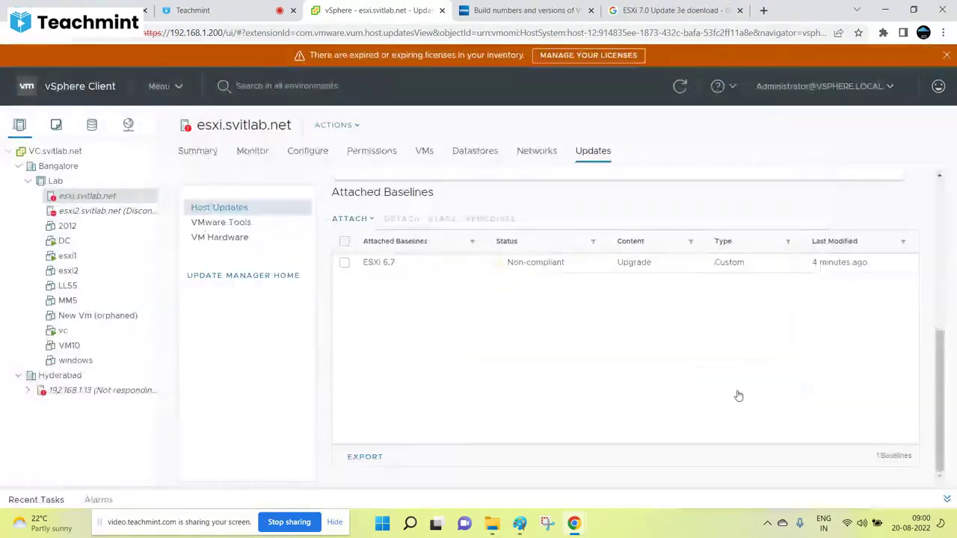
Step: Confirm the ESXi 6.7 baseline shows Non-compliant, then view host 192.168.1.13's Summary
left_click(345, 262)
scroll(677, 252, "up", 3)
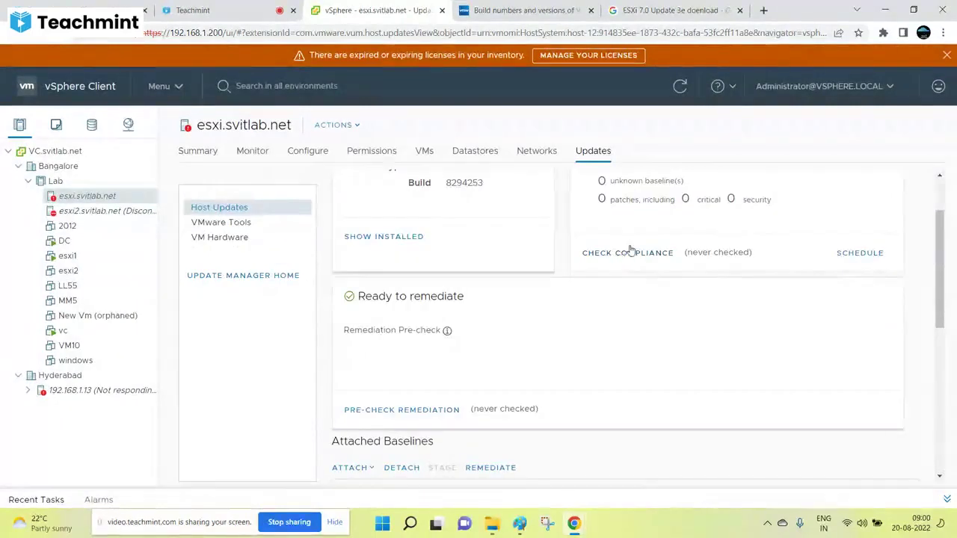
scroll(630, 252, "up", 2)
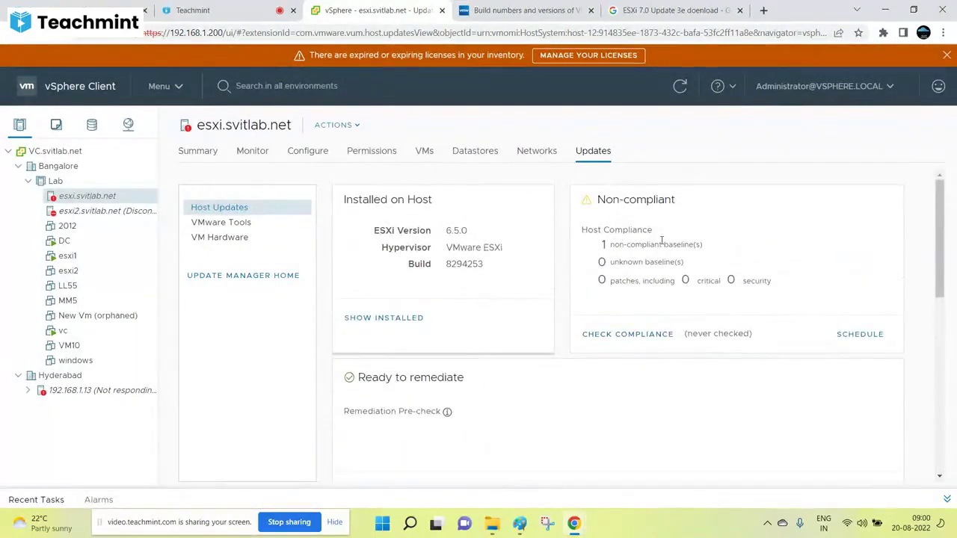
scroll(647, 251, "down", 5)
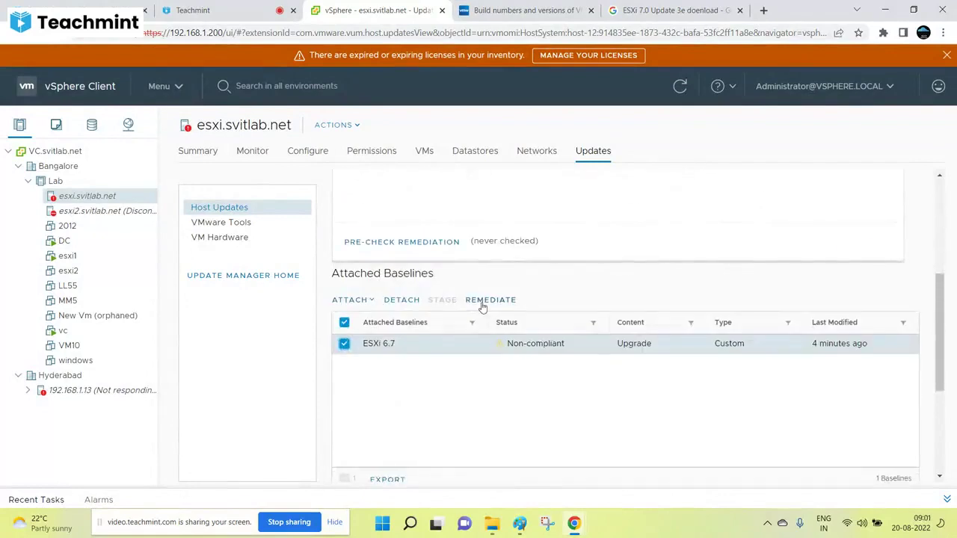
left_click(93, 392)
left_click(196, 151)
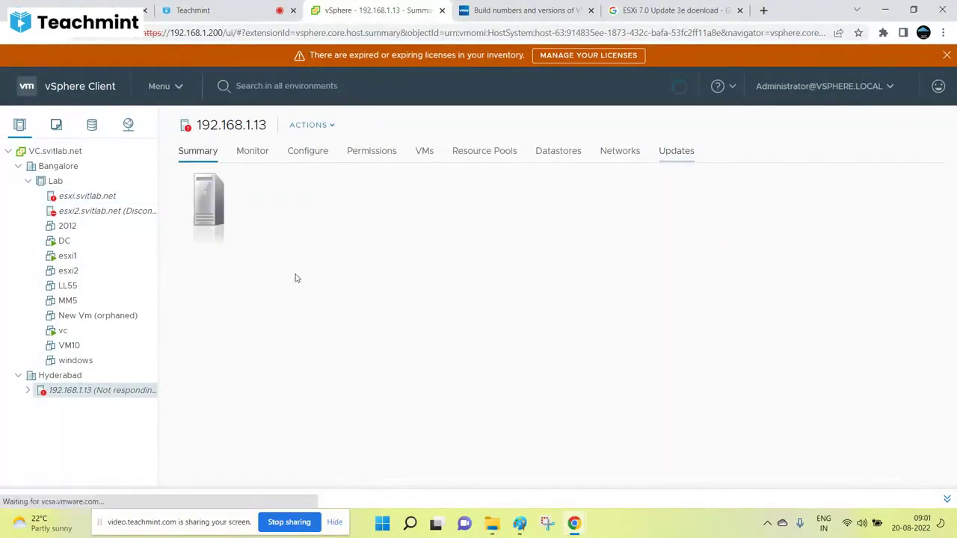